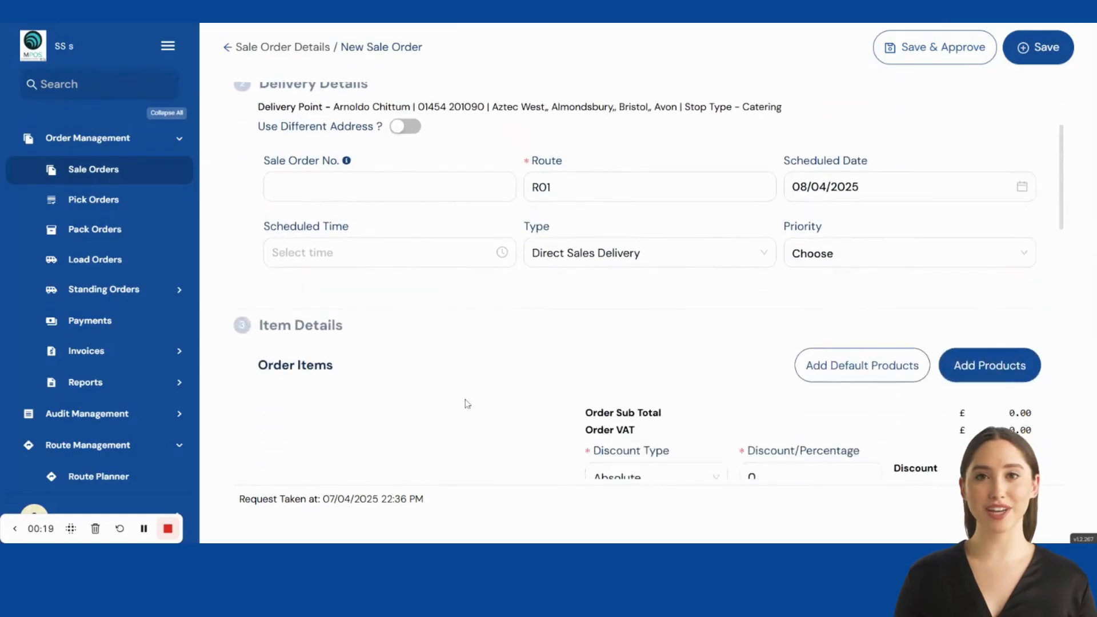
Step: Add the default products to the Aztec Hotel Bristol sale order and review the item totals and other details
{"action": "left_click", "coordinate": [816, 303]}
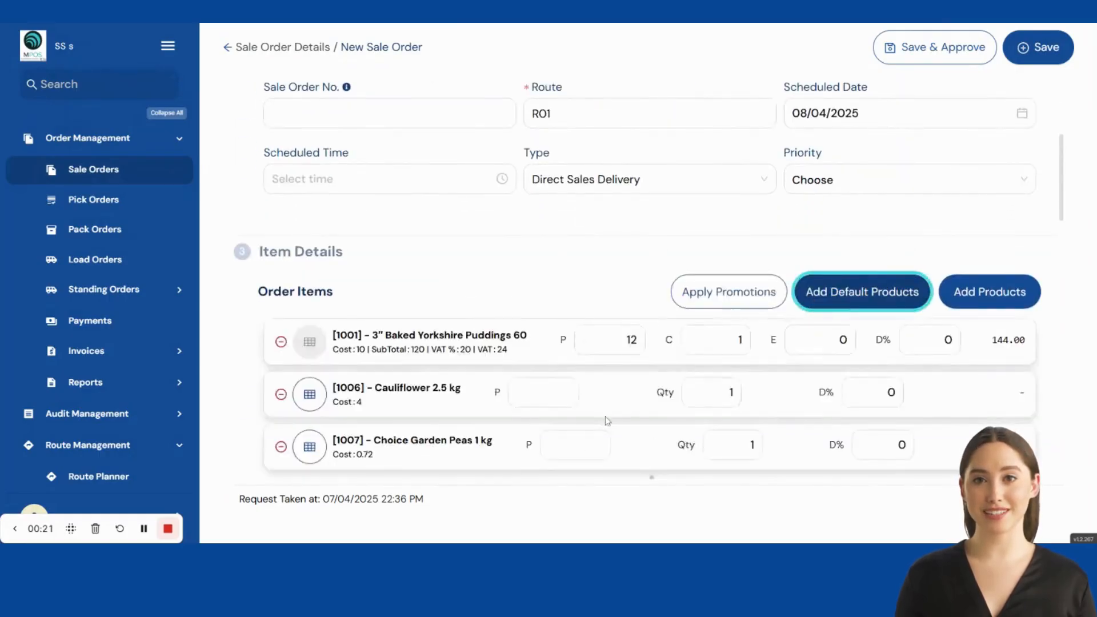
{"action": "scroll", "coordinate": [677, 375], "scroll_direction": "down", "scroll_amount": 6}
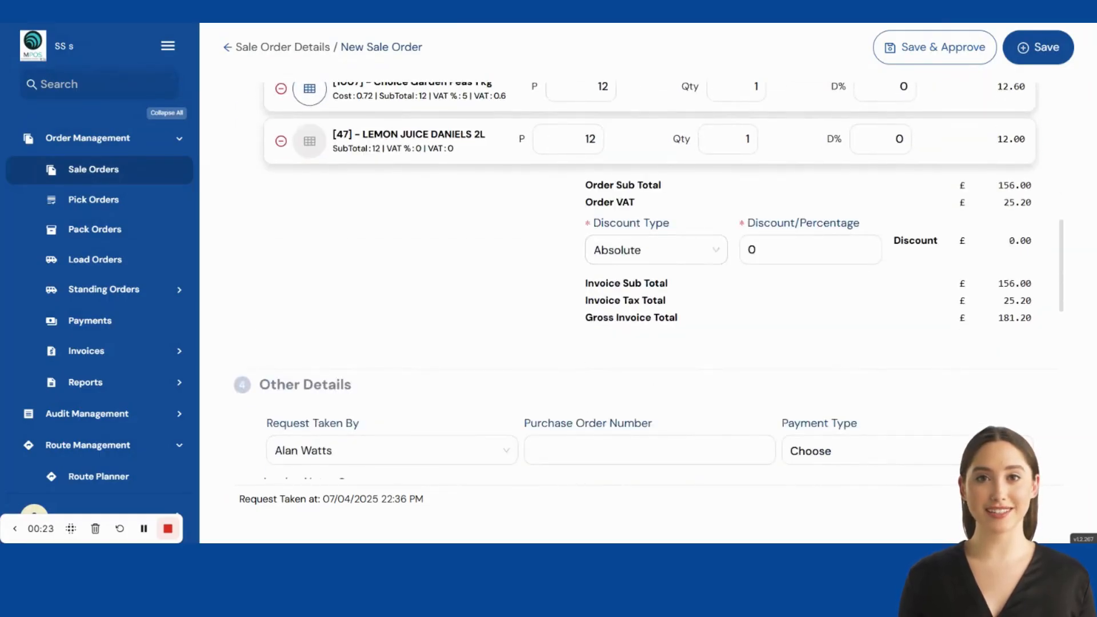
{"action": "scroll", "coordinate": [589, 400], "scroll_direction": "down", "scroll_amount": 5}
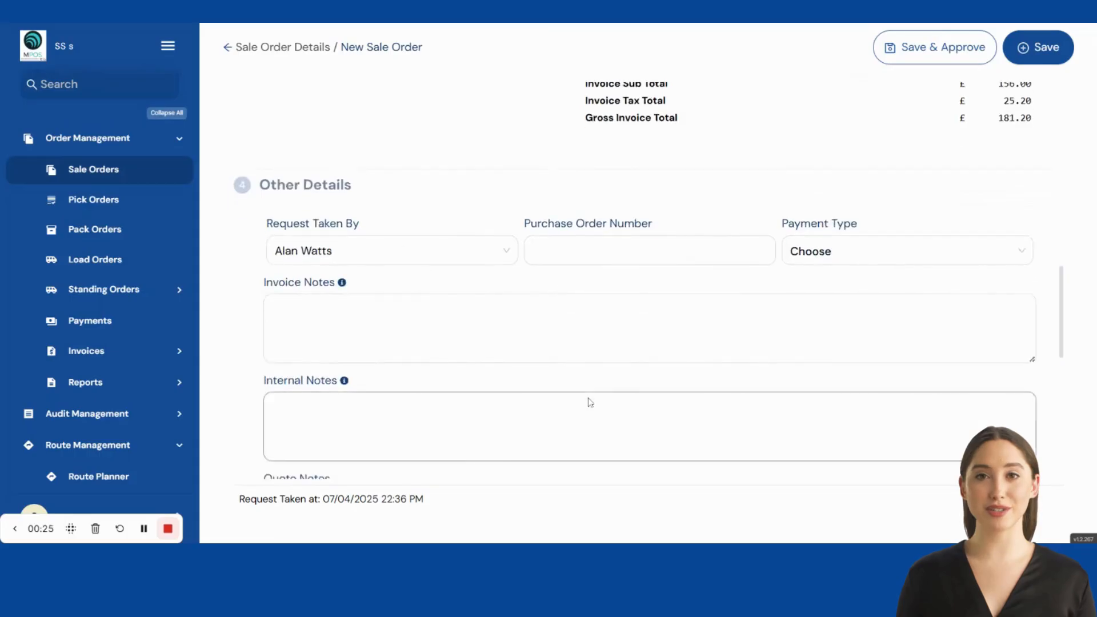
{"action": "scroll", "coordinate": [287, 196], "scroll_direction": "up", "scroll_amount": 15}
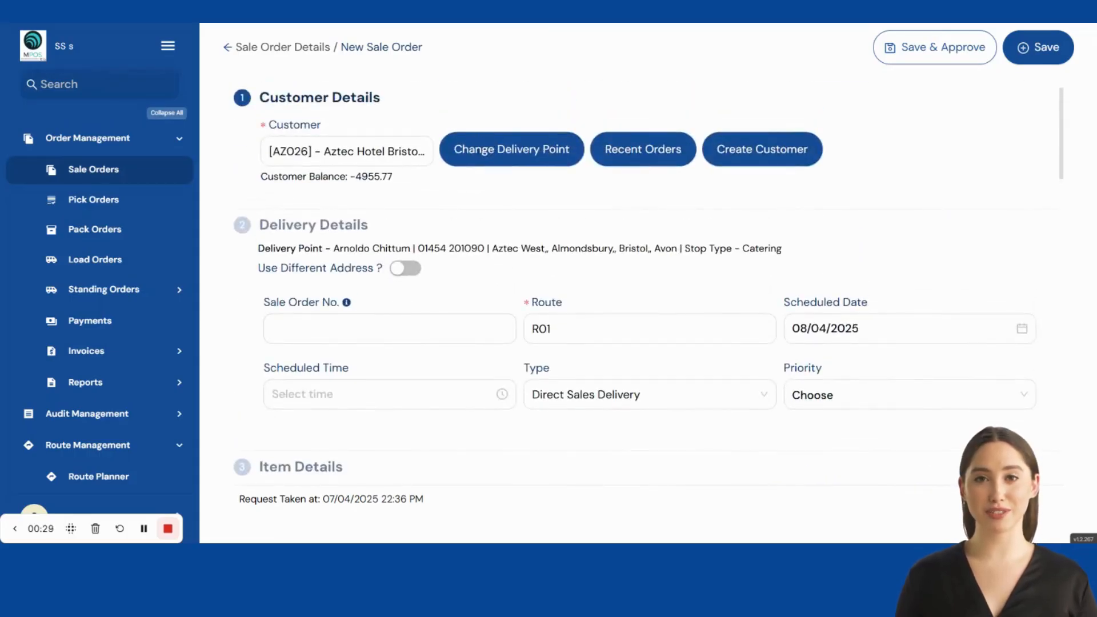
Step: Examine the customer balance, delivery point, route, scheduled date and order items of the new sale order
{"action": "left_click_drag", "start_coordinate": [260, 177], "coordinate": [409, 196]}
{"action": "left_click", "coordinate": [420, 195]}
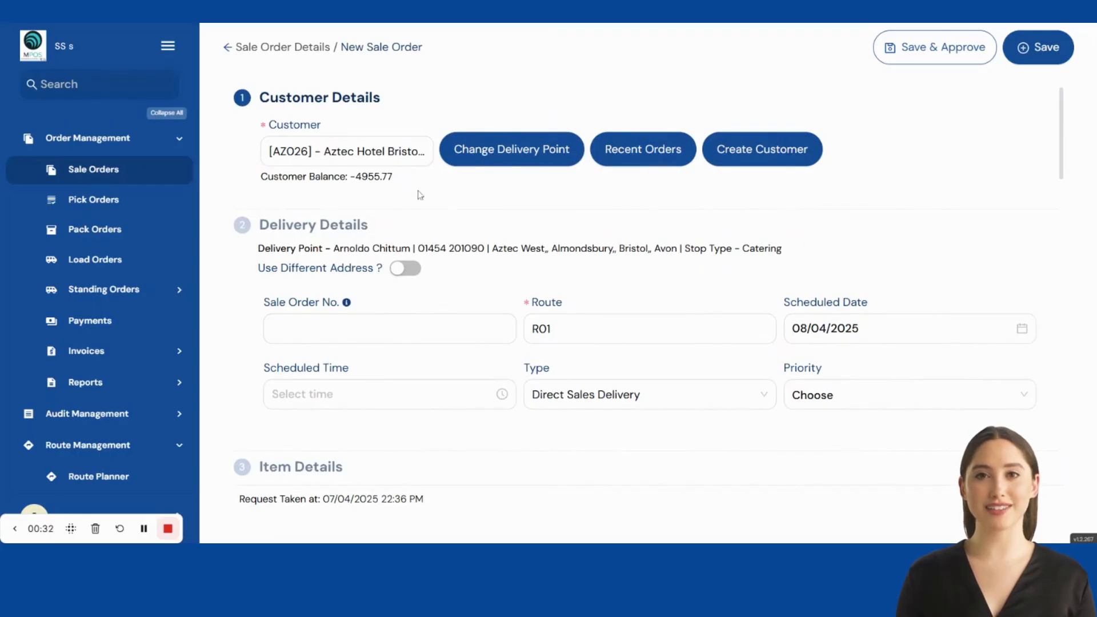
{"action": "scroll", "coordinate": [410, 228], "scroll_direction": "down", "scroll_amount": 1}
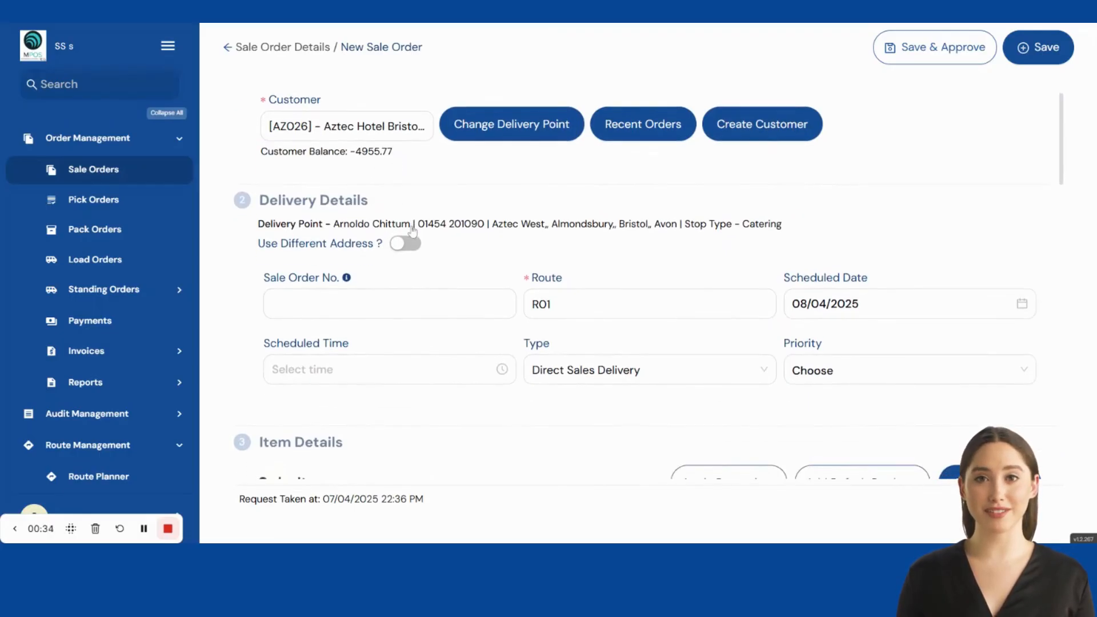
{"action": "scroll", "coordinate": [413, 231], "scroll_direction": "down", "scroll_amount": 1}
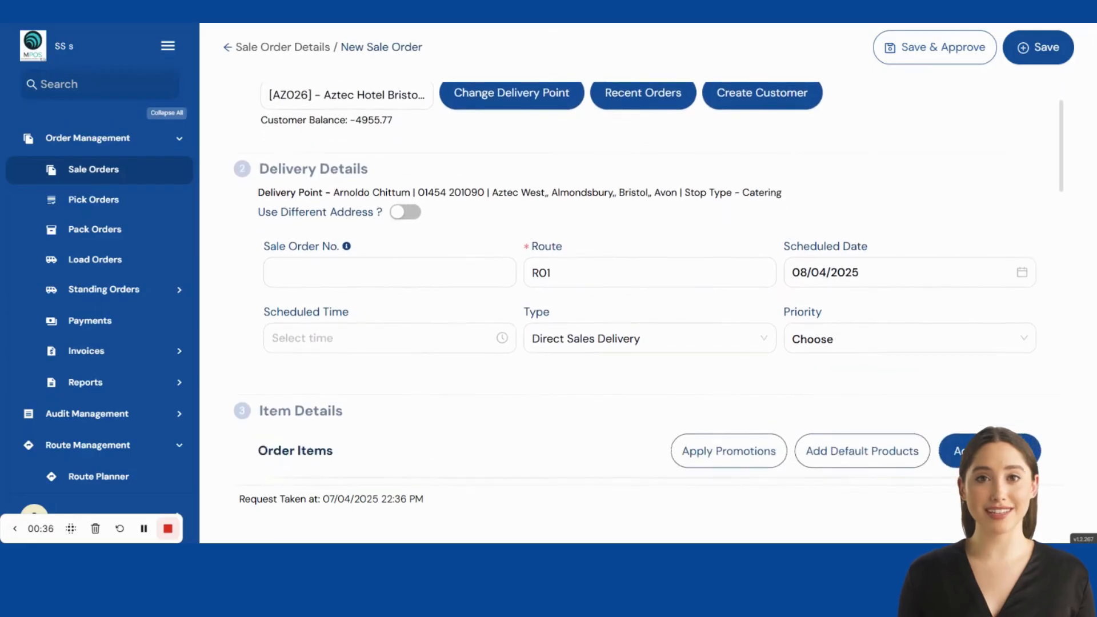
{"action": "scroll", "coordinate": [413, 231], "scroll_direction": "up", "scroll_amount": 1}
{"action": "scroll", "coordinate": [661, 349], "scroll_direction": "down", "scroll_amount": 1}
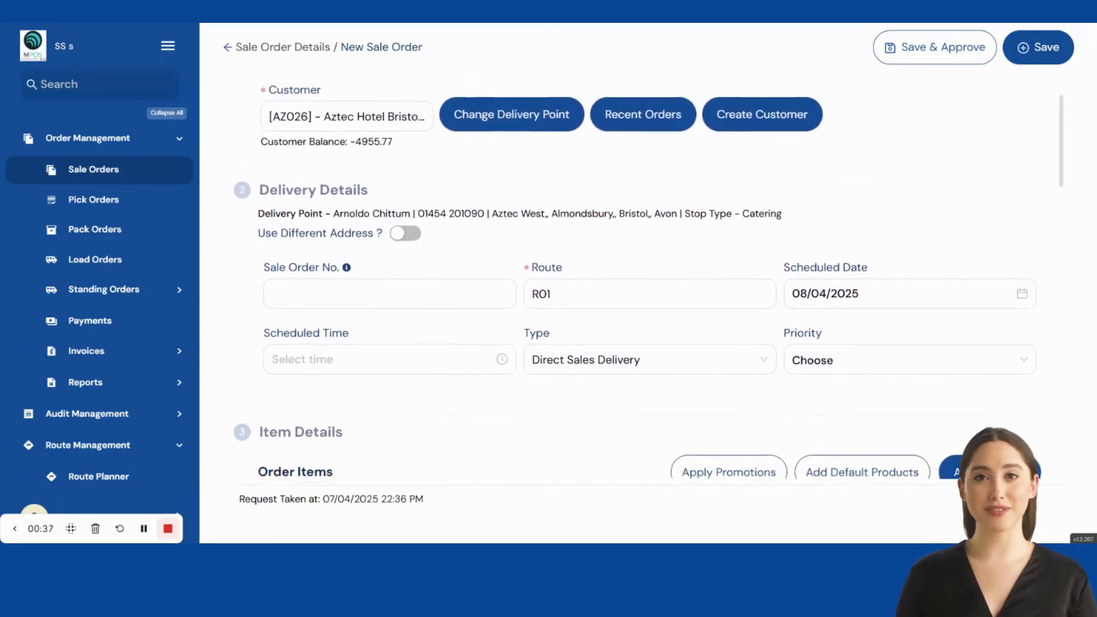
{"action": "scroll", "coordinate": [635, 280], "scroll_direction": "down", "scroll_amount": 5}
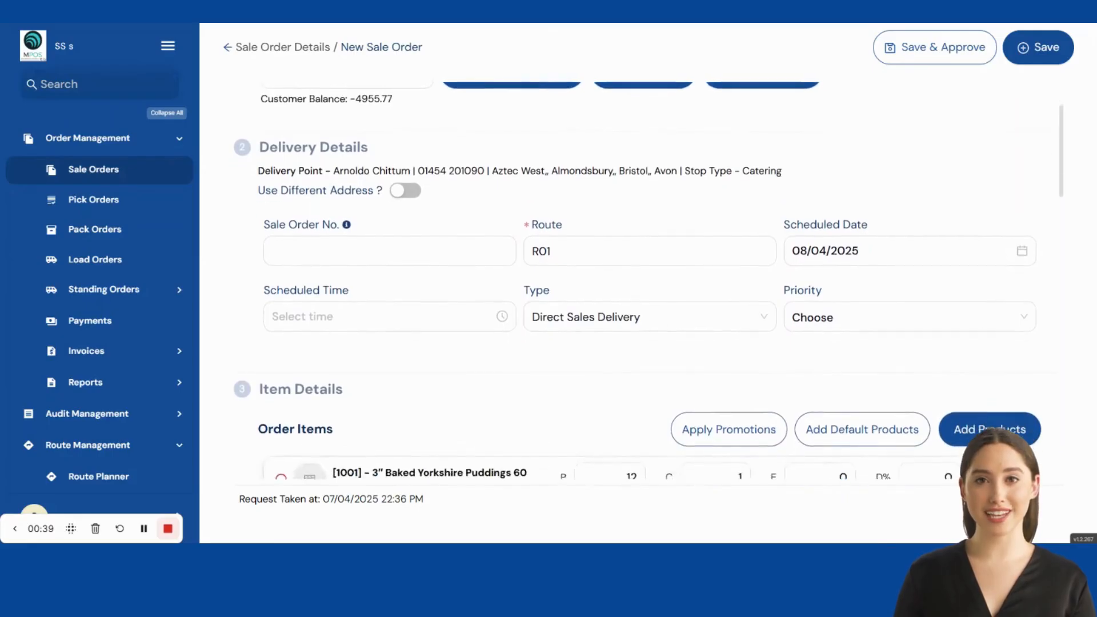
{"action": "scroll", "coordinate": [638, 282], "scroll_direction": "up", "scroll_amount": 5}
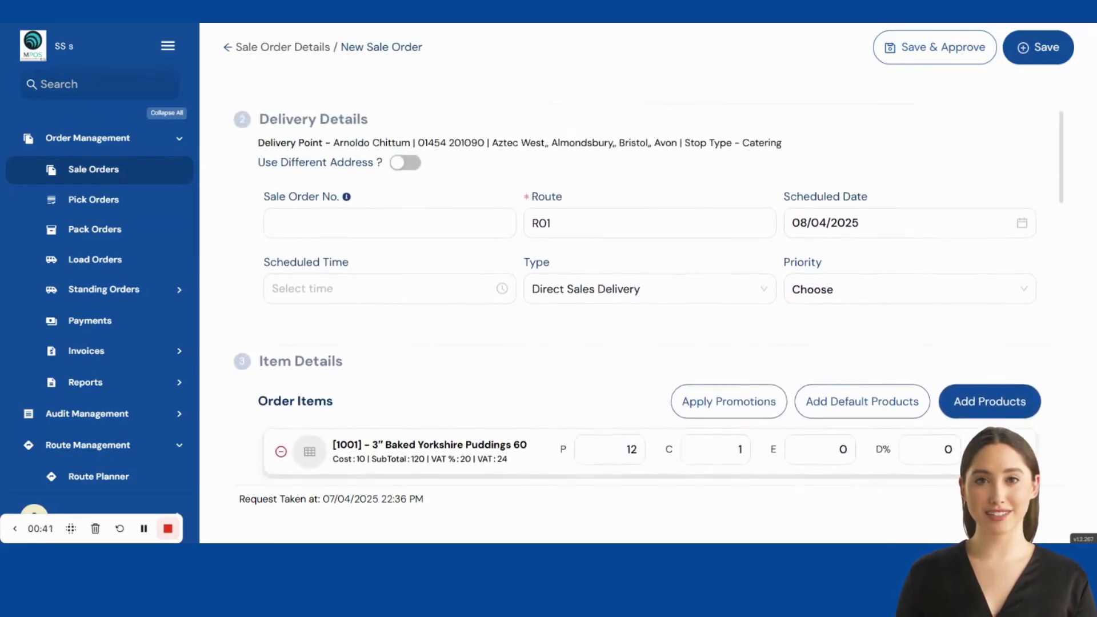
{"action": "scroll", "coordinate": [495, 200], "scroll_direction": "up", "scroll_amount": 2}
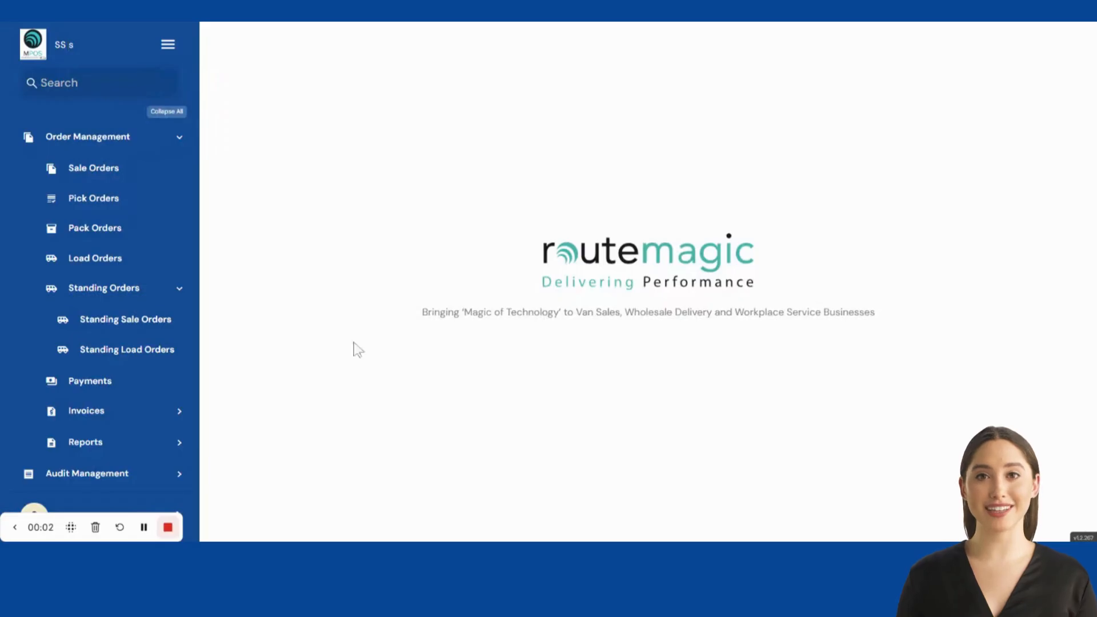
Step: Start a new standing sale order and choose Hilton Garden Inn as its delivery point
{"action": "left_click", "coordinate": [162, 329]}
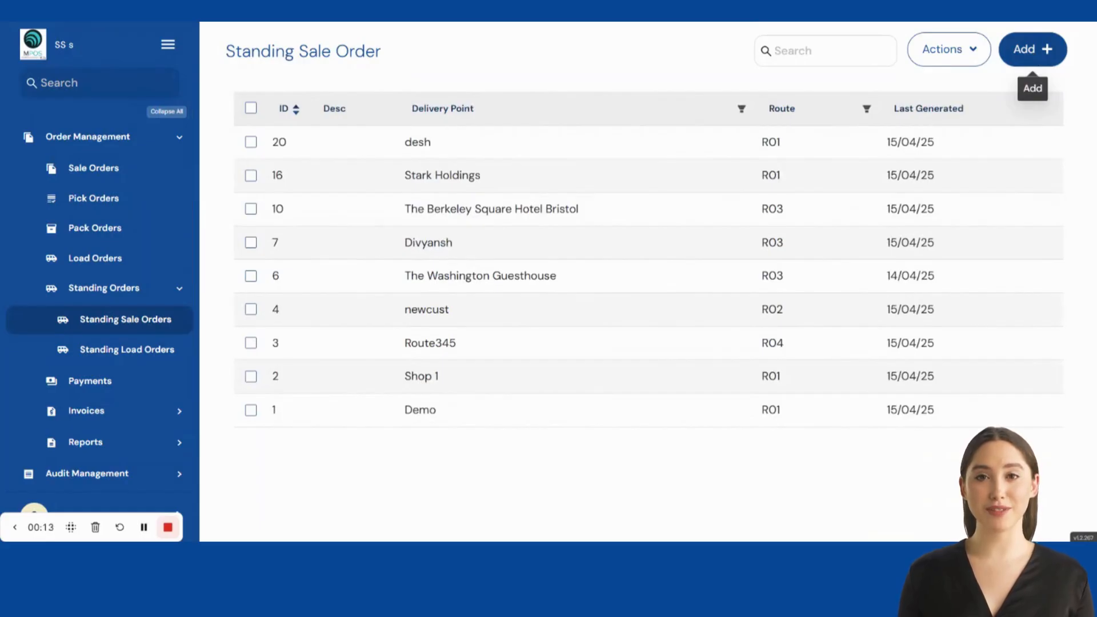
{"action": "left_click", "coordinate": [1036, 50]}
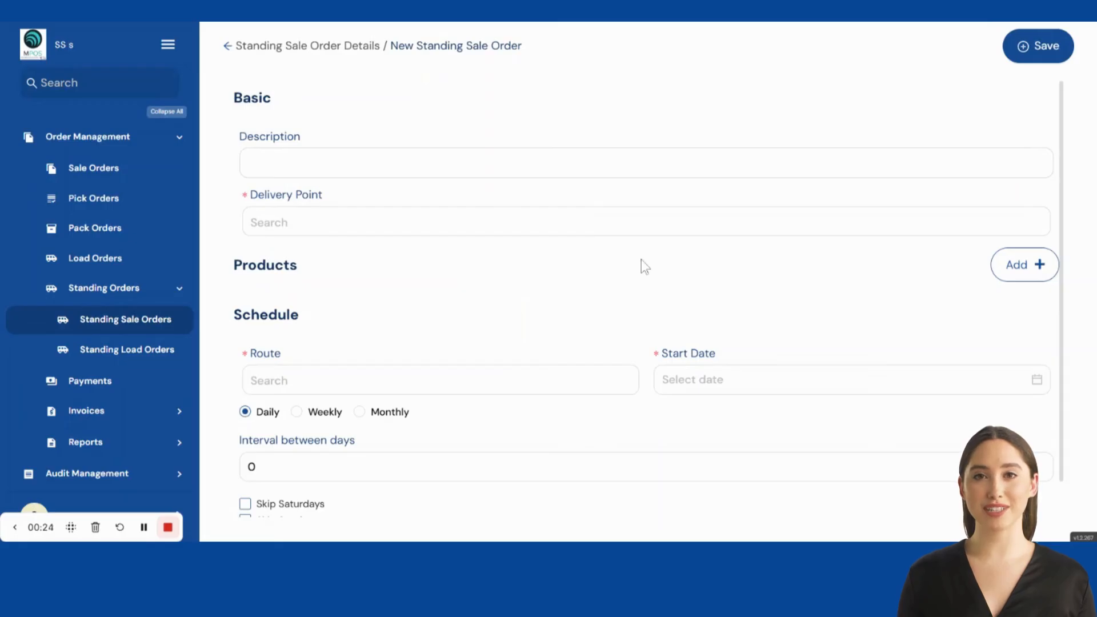
{"action": "scroll", "coordinate": [646, 285], "scroll_direction": "down", "scroll_amount": 1}
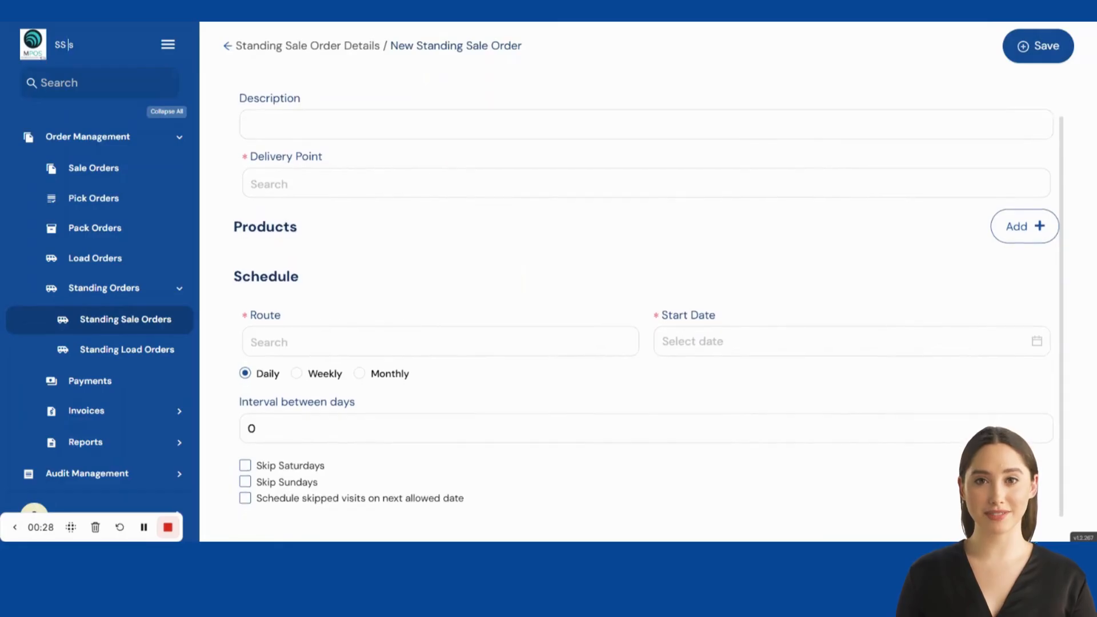
{"action": "scroll", "coordinate": [646, 286], "scroll_direction": "up", "scroll_amount": 1}
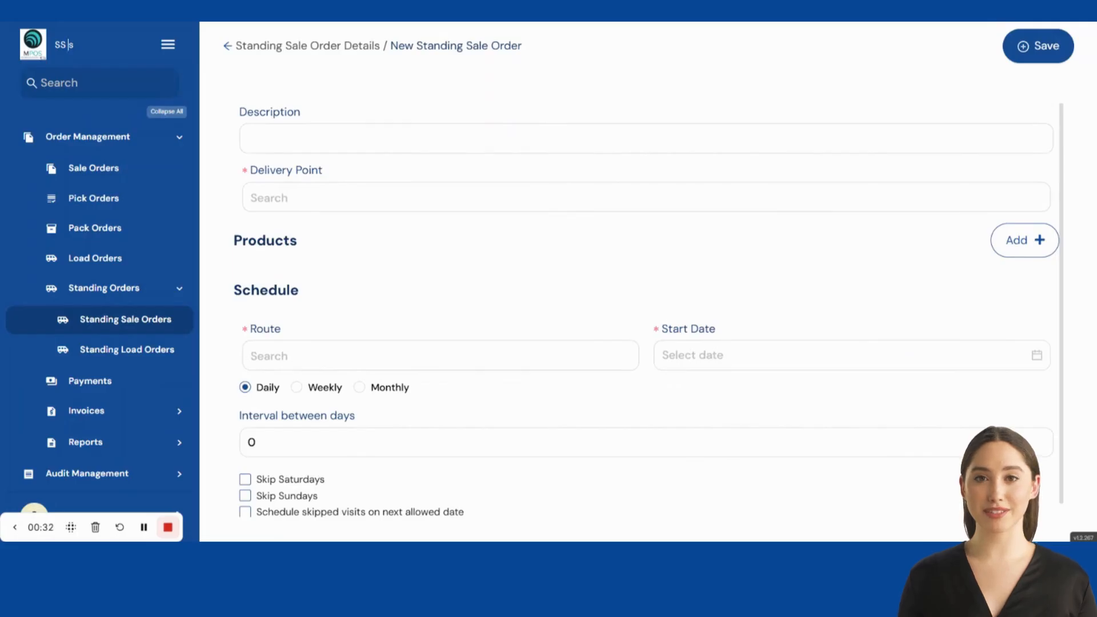
{"action": "scroll", "coordinate": [646, 308], "scroll_direction": "down", "scroll_amount": 1}
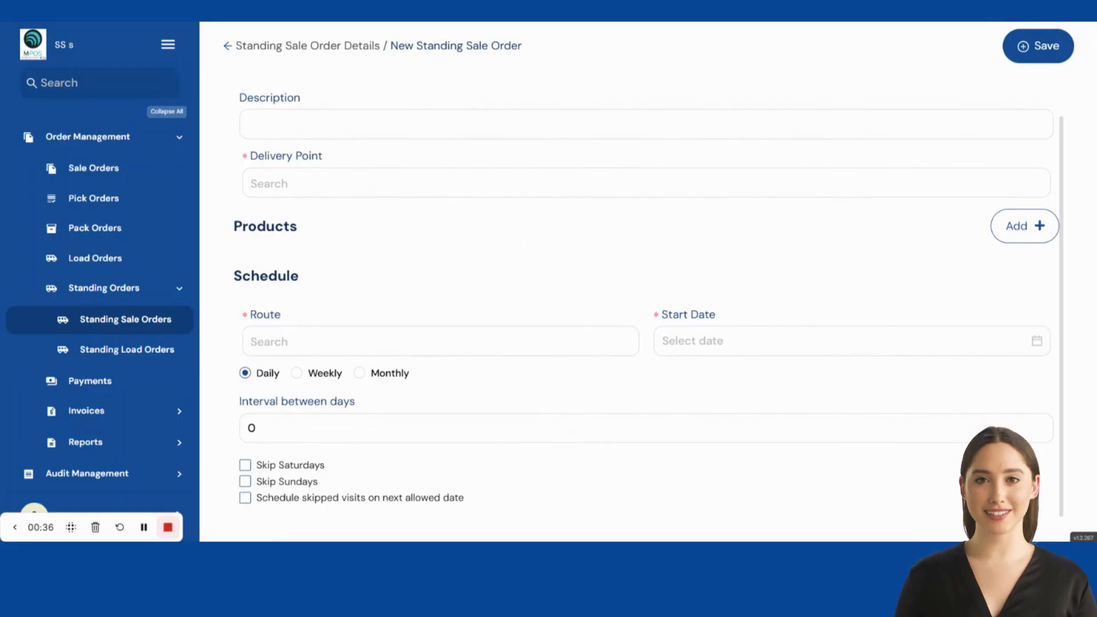
{"action": "left_click", "coordinate": [416, 183]}
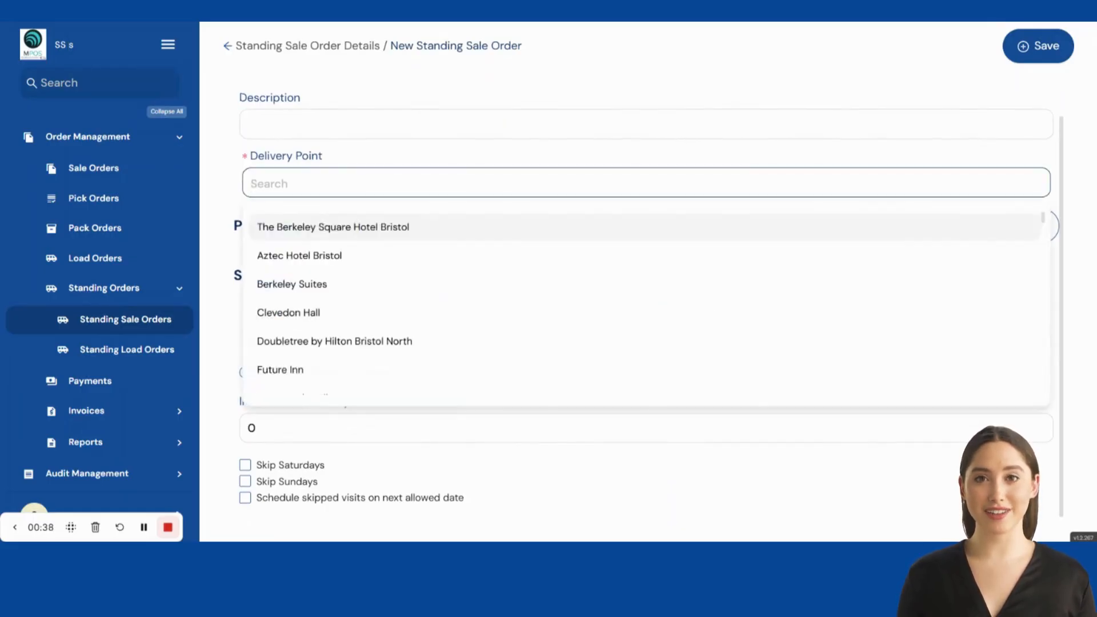
{"action": "scroll", "coordinate": [368, 343], "scroll_direction": "down", "scroll_amount": 3}
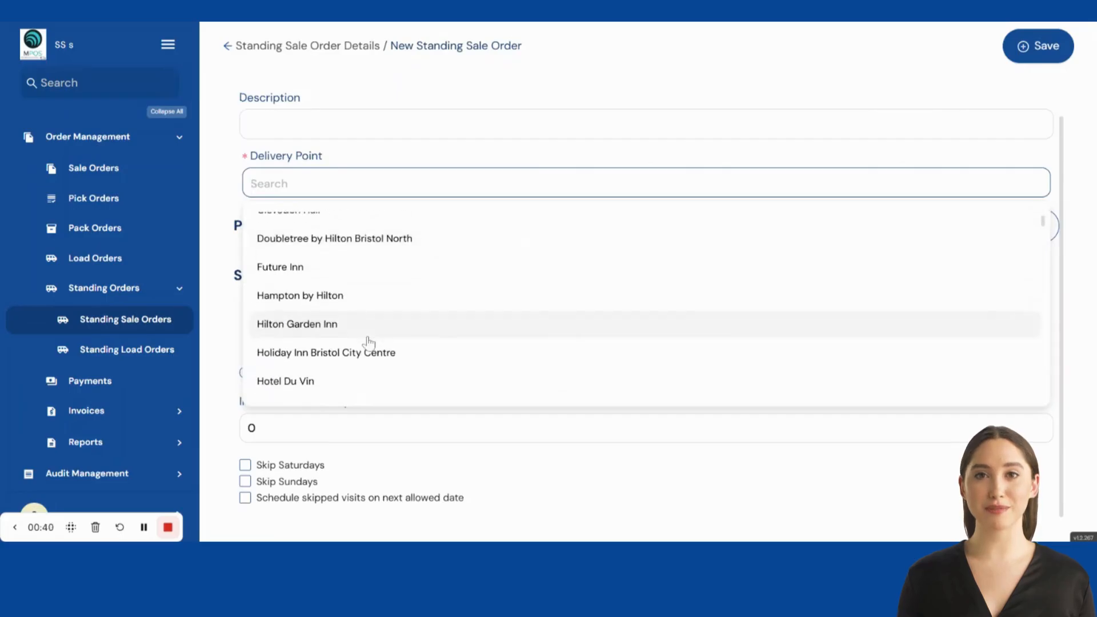
{"action": "left_click", "coordinate": [318, 331]}
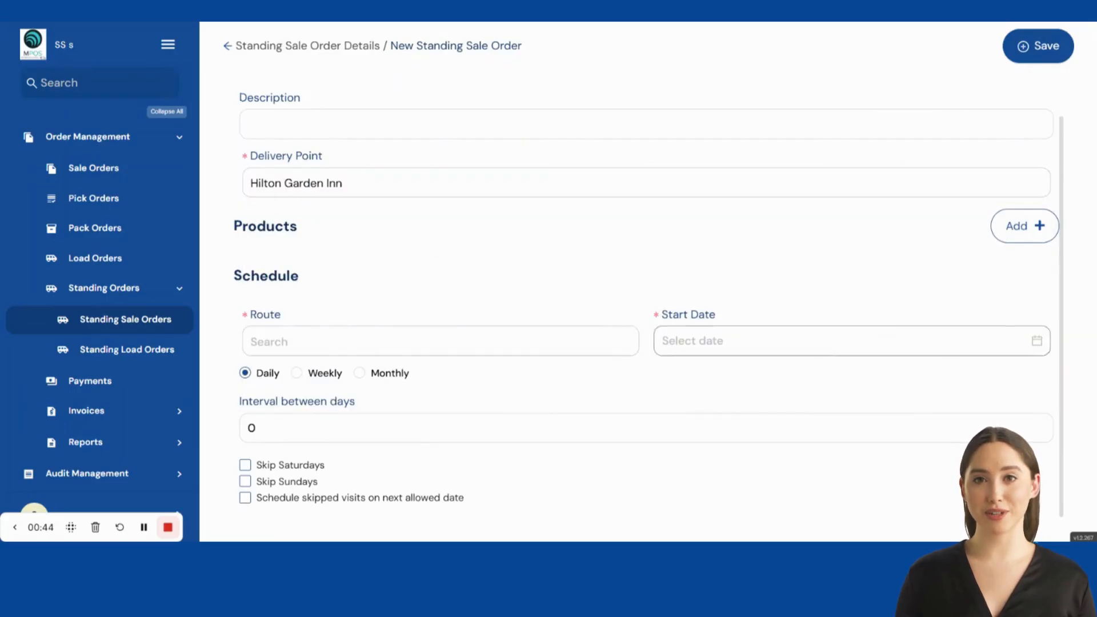
Step: Assign route R04 to the standing sale order and set its start date to 08/04/2025
{"action": "left_click", "coordinate": [412, 342]}
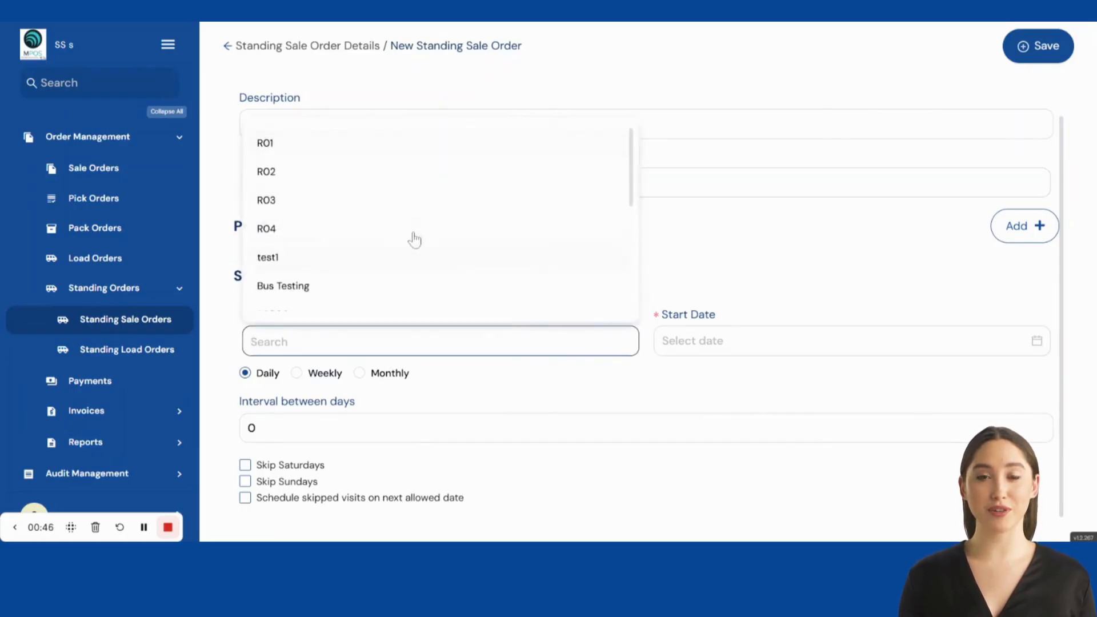
{"action": "left_click", "coordinate": [389, 239]}
{"action": "left_click", "coordinate": [742, 338]}
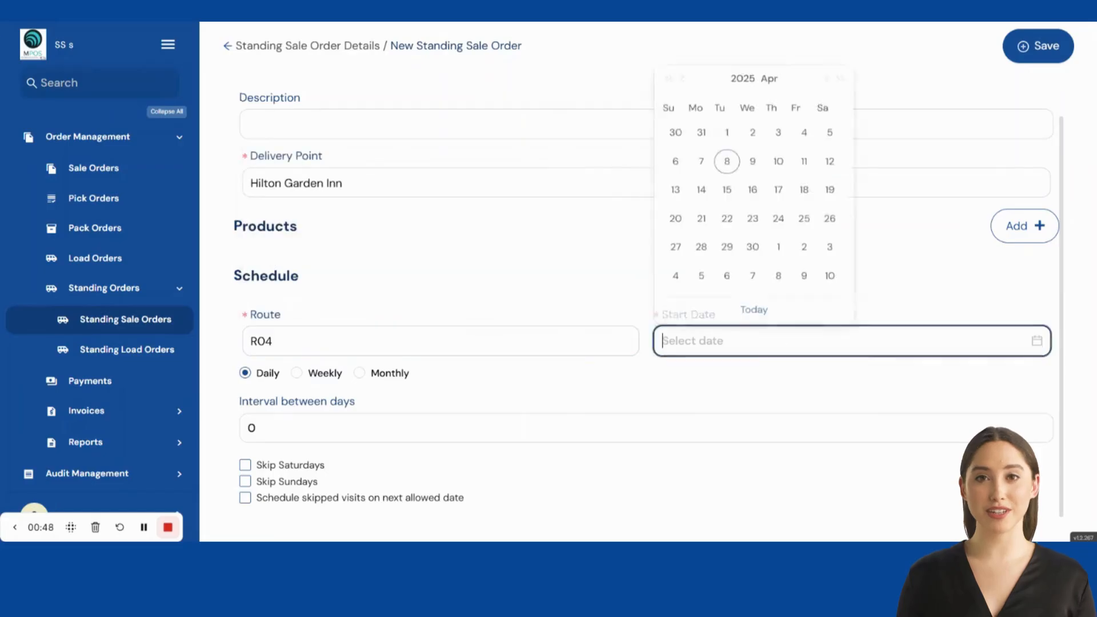
{"action": "left_click", "coordinate": [727, 156]}
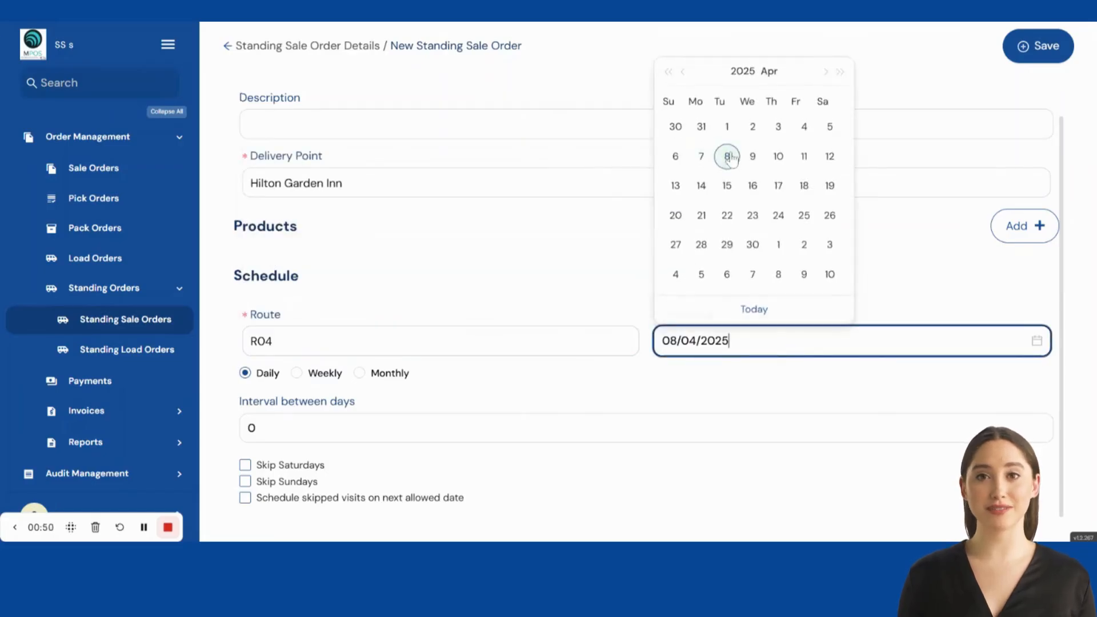
Step: Set the standing order's recurrence to Monthly and enter 2 as the interval for all months
{"action": "left_click", "coordinate": [364, 375]}
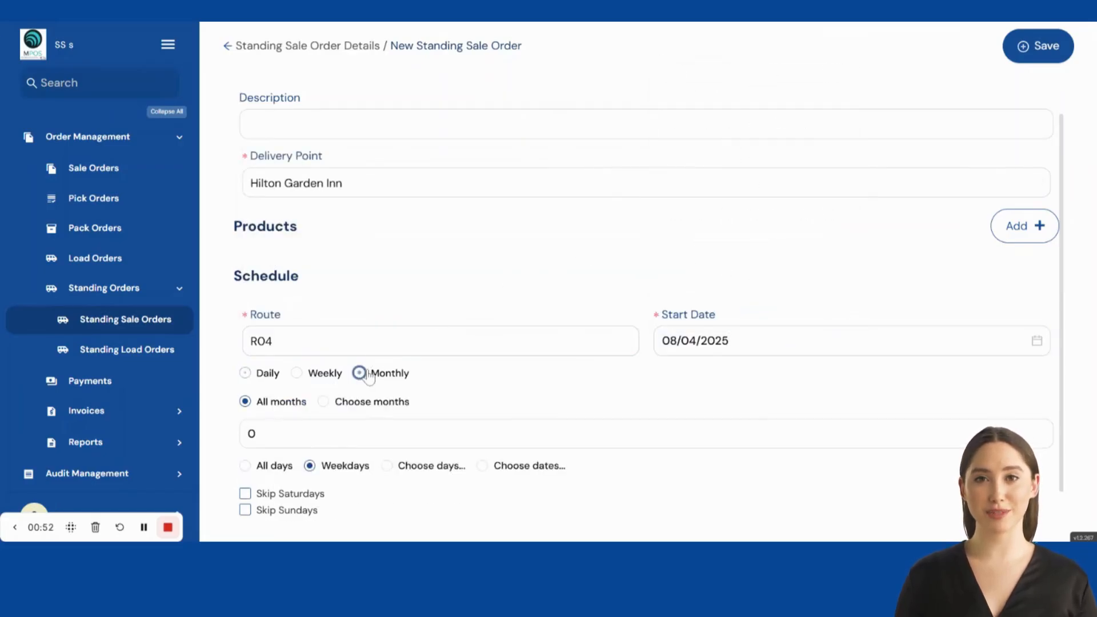
{"action": "left_click", "coordinate": [413, 430]}
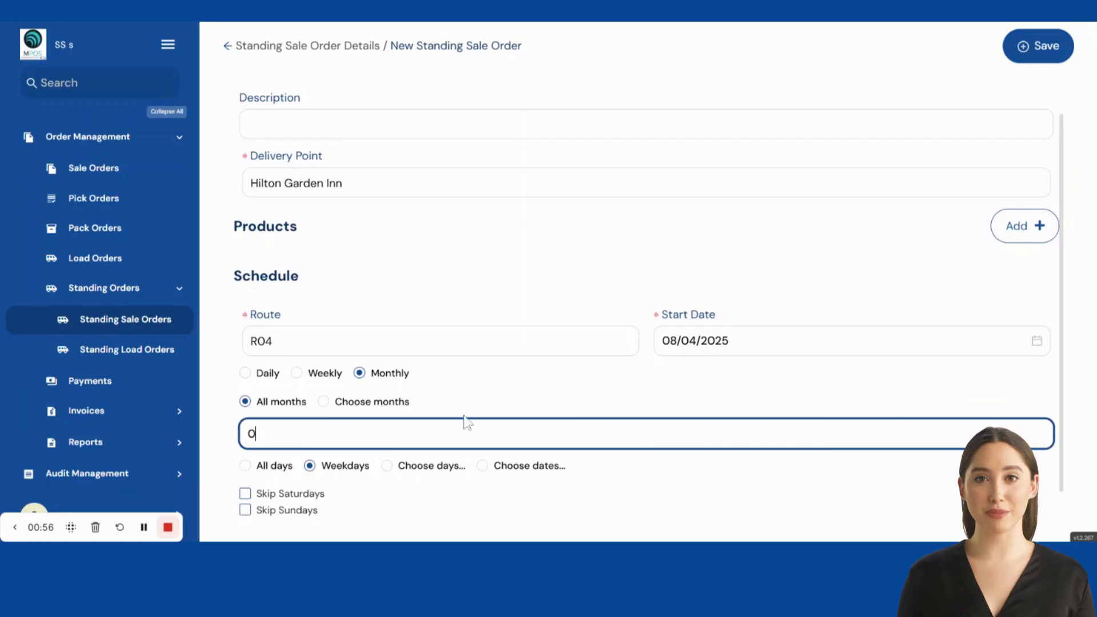
{"action": "key", "text": "BackSpace"}
{"action": "type", "text": "-6"}
{"action": "key", "text": "BackSpace"}
{"action": "key", "text": "BackSpace"}
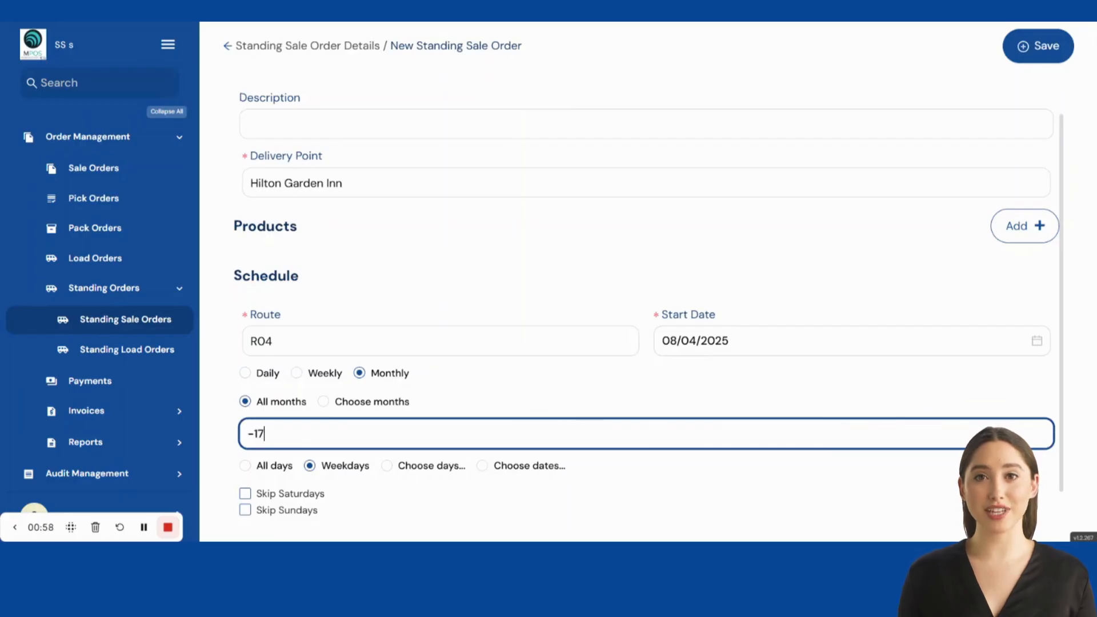
{"action": "type", "text": "2"}
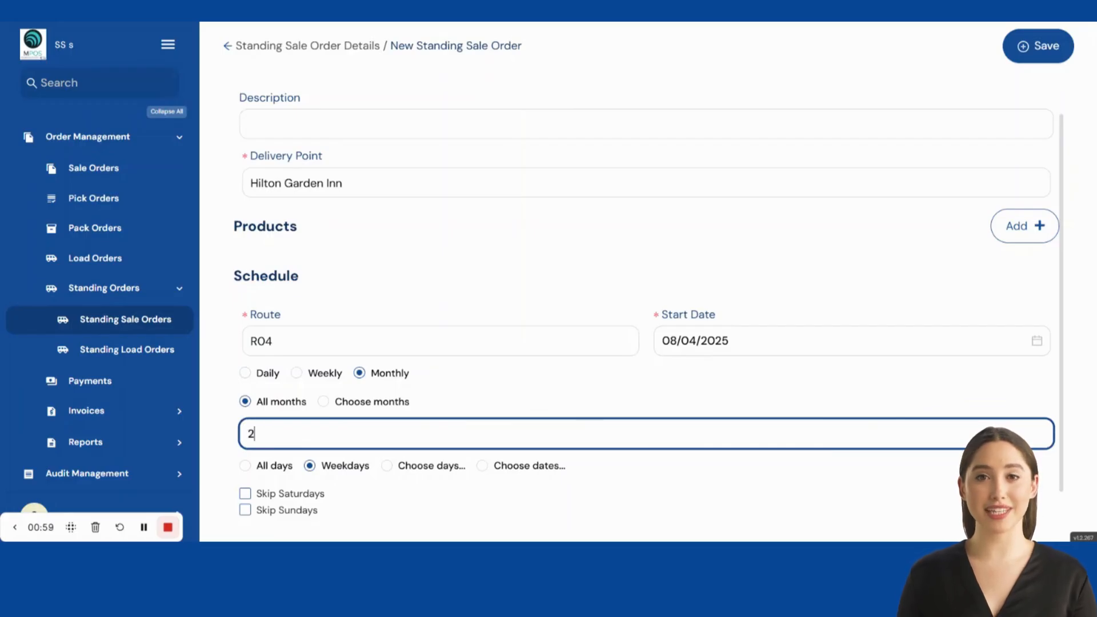
Step: Make the schedule skip Saturdays and Sundays, and save the standing sale order
{"action": "left_click", "coordinate": [297, 498]}
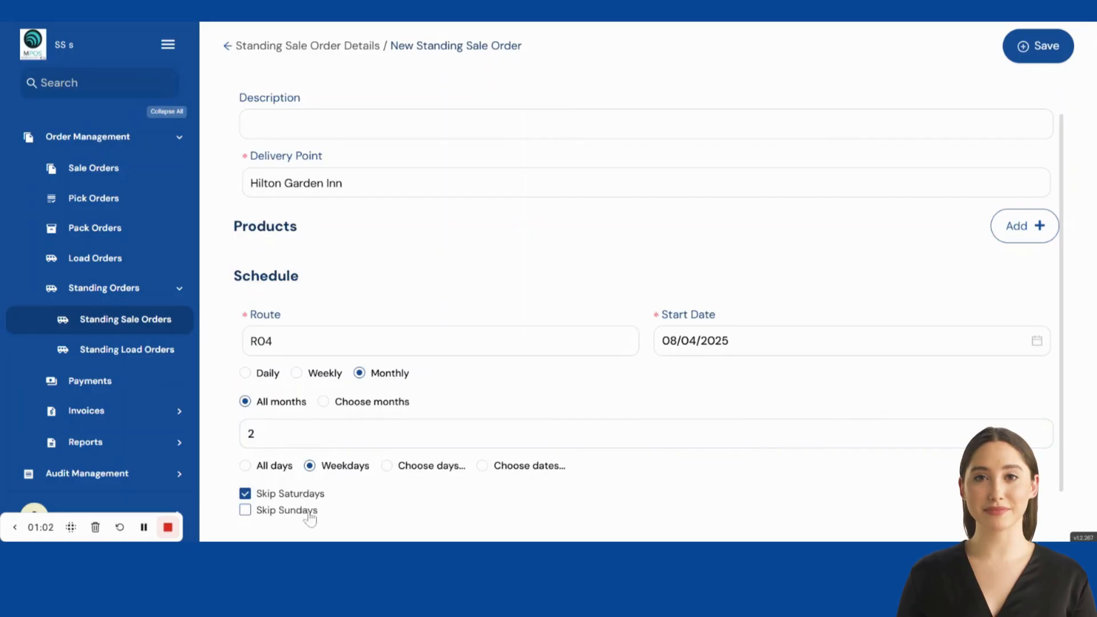
{"action": "left_click", "coordinate": [298, 515]}
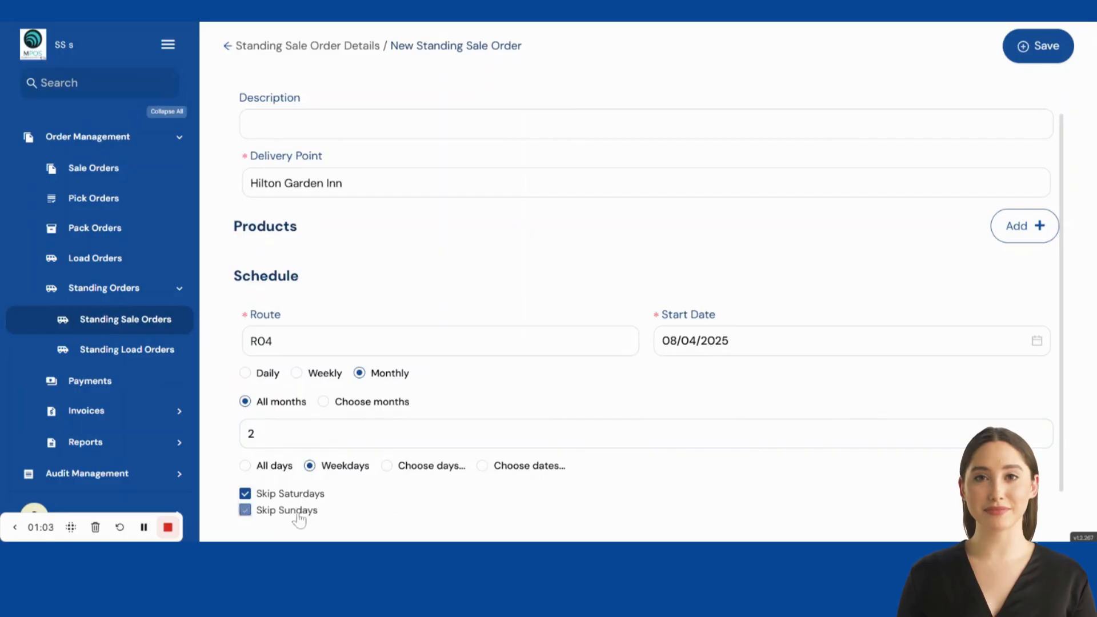
{"action": "left_click", "coordinate": [1052, 48]}
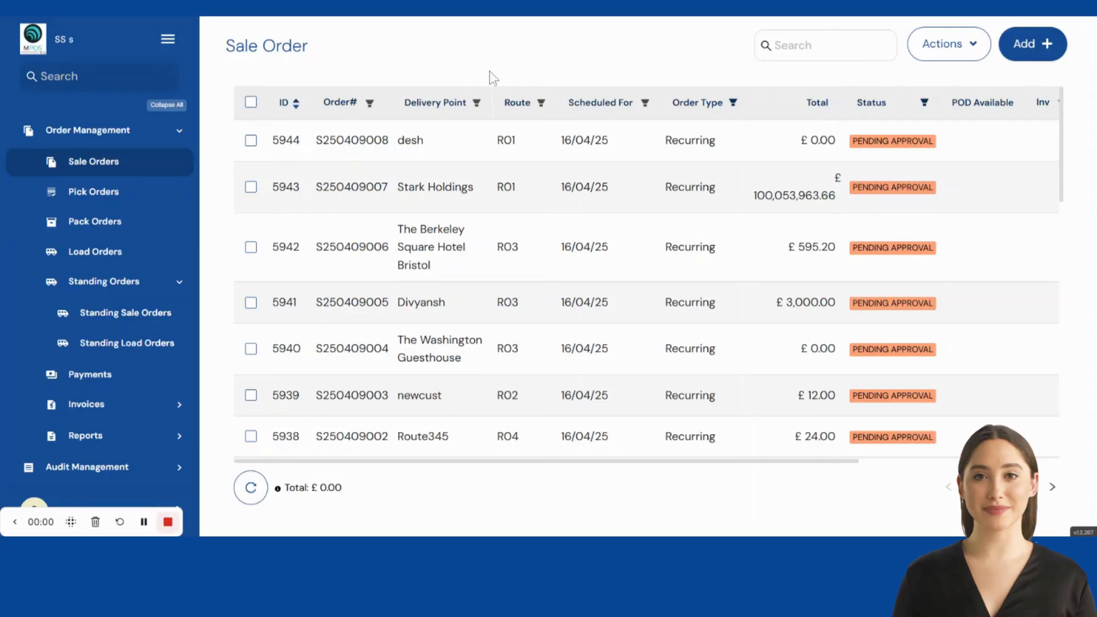
Step: Select the two newest pending recurring sale orders and review the actions offered for them, including Bulk Approve
{"action": "left_click", "coordinate": [251, 141]}
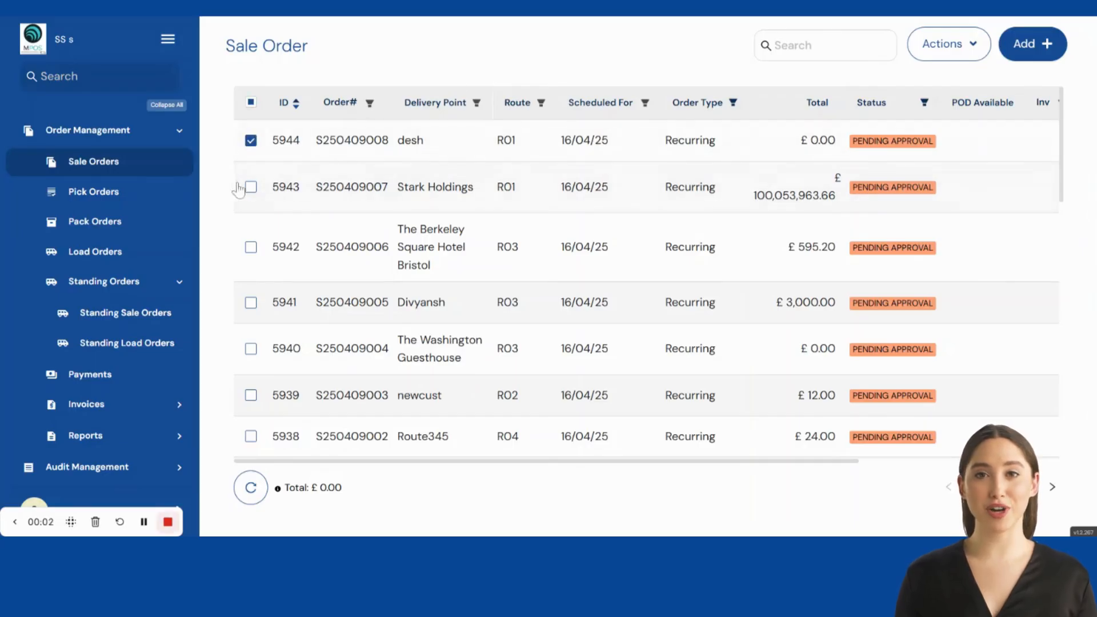
{"action": "left_click", "coordinate": [251, 187]}
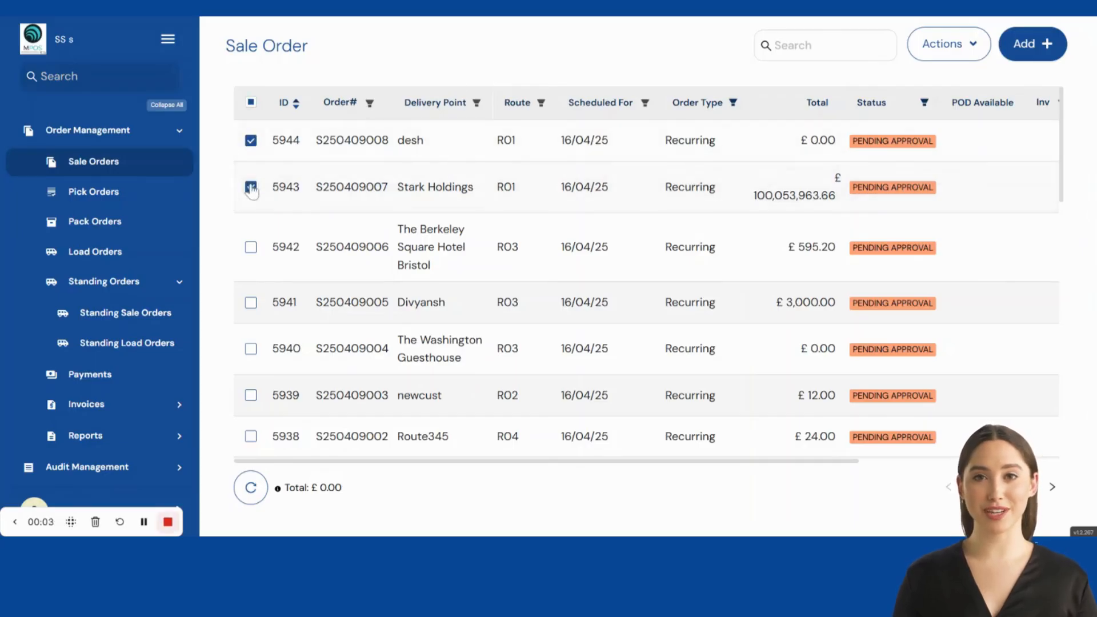
{"action": "left_click", "coordinate": [954, 54]}
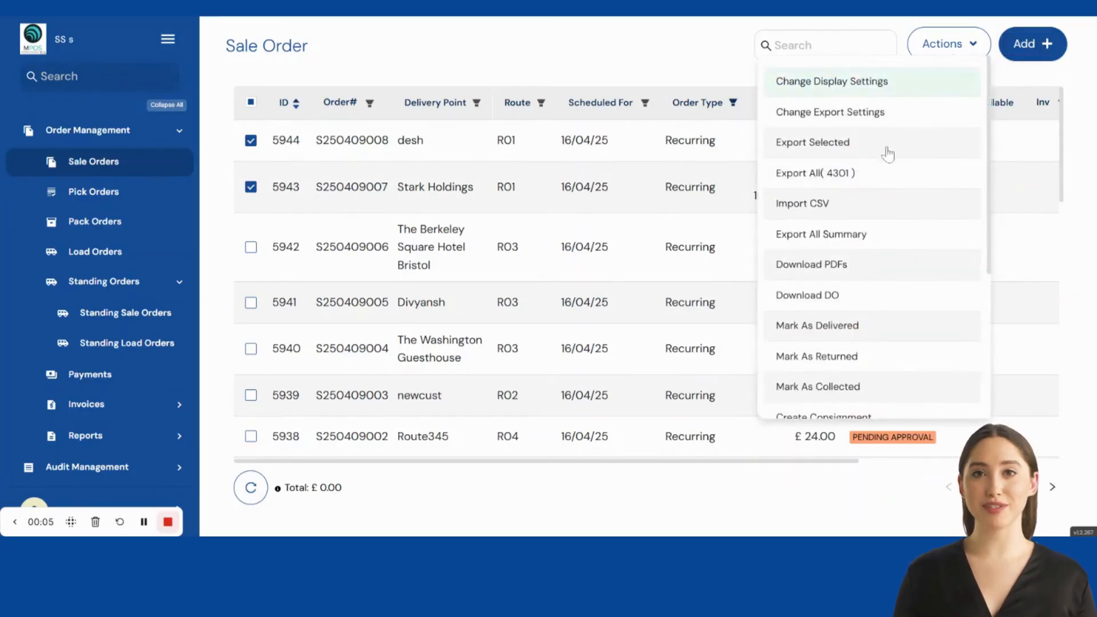
{"action": "scroll", "coordinate": [854, 240], "scroll_direction": "down", "scroll_amount": 4}
{"action": "scroll", "coordinate": [846, 228], "scroll_direction": "up", "scroll_amount": 4}
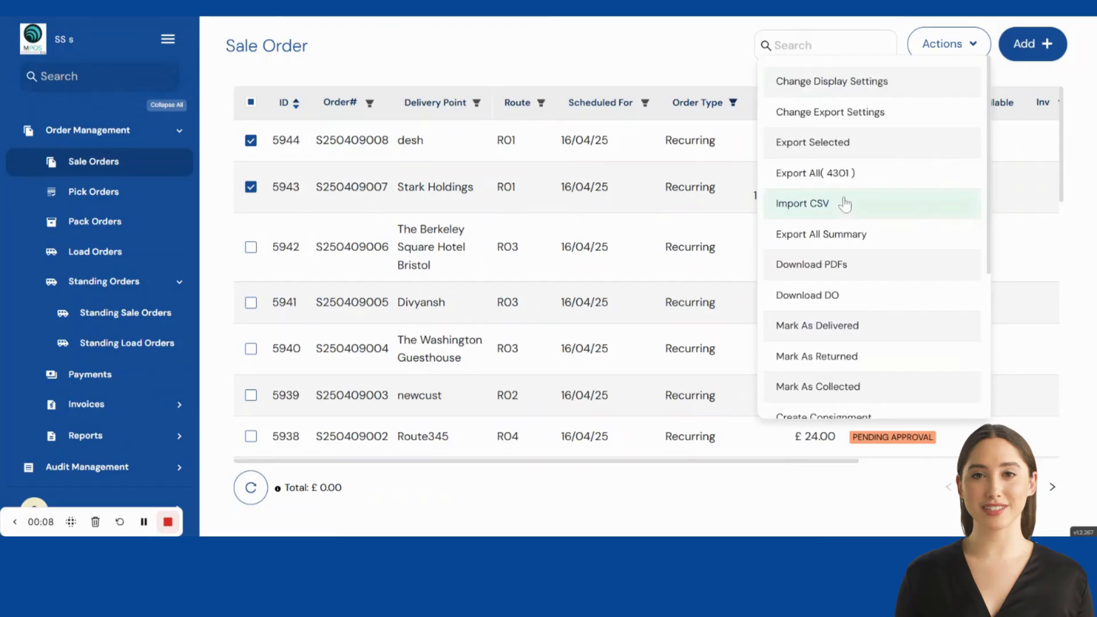
{"action": "scroll", "coordinate": [841, 189], "scroll_direction": "down", "scroll_amount": 4}
{"action": "scroll", "coordinate": [844, 182], "scroll_direction": "up", "scroll_amount": 4}
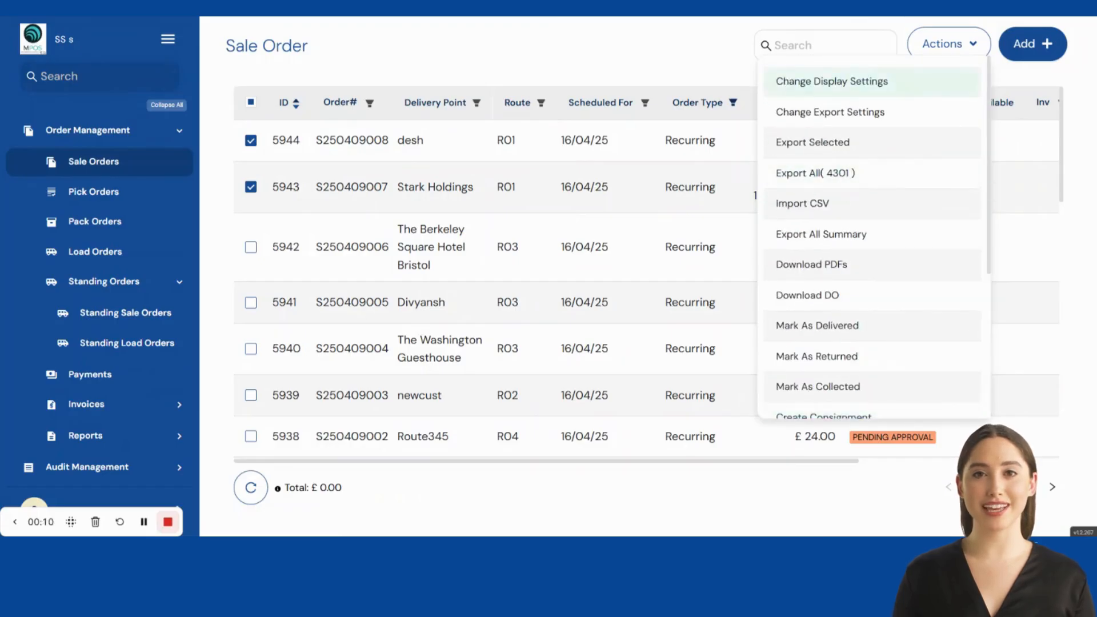
{"action": "left_click", "coordinate": [856, 44]}
{"action": "left_click", "coordinate": [927, 45]}
{"action": "scroll", "coordinate": [835, 160], "scroll_direction": "down", "scroll_amount": 4}
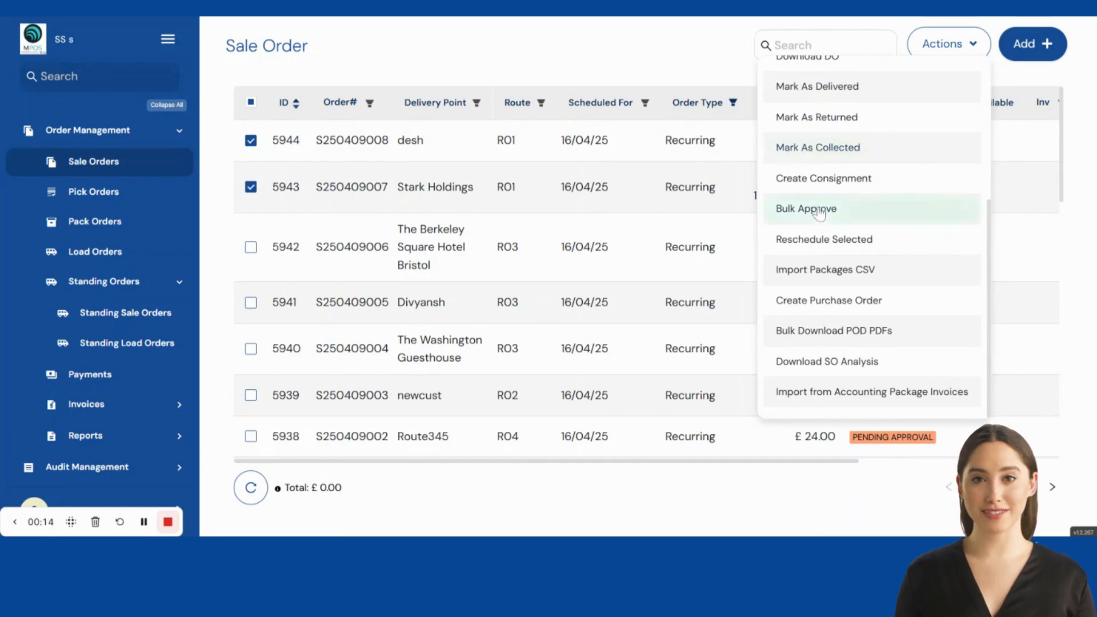
{"action": "scroll", "coordinate": [854, 146], "scroll_direction": "up", "scroll_amount": 4}
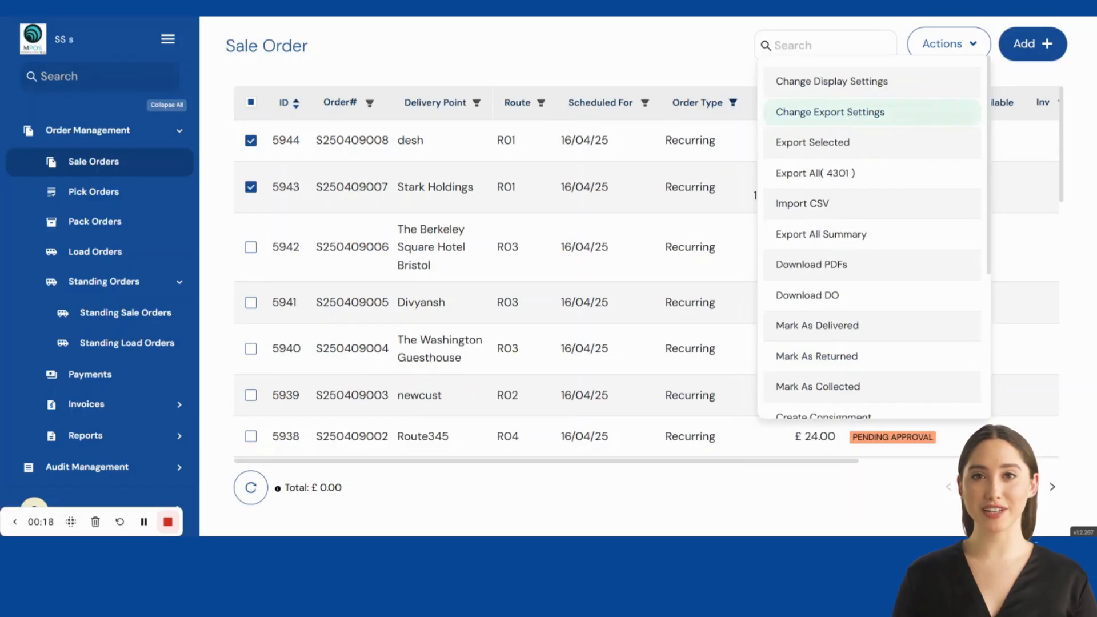
Step: Examine the column options in the sale order list's display settings and leave without saving
{"action": "left_click", "coordinate": [932, 96]}
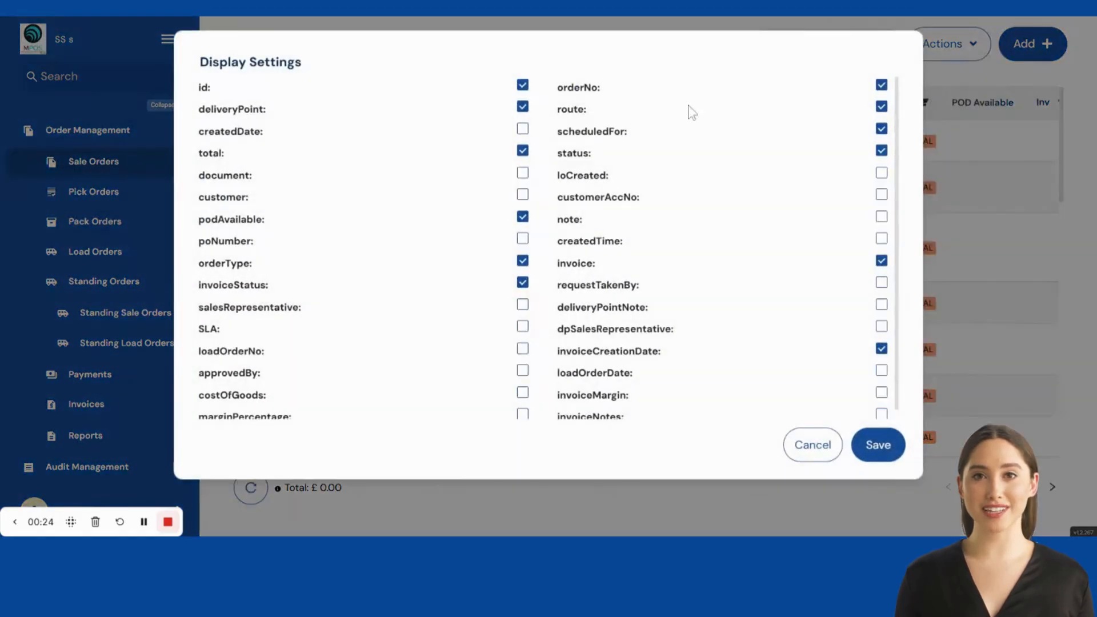
{"action": "scroll", "coordinate": [275, 178], "scroll_direction": "down", "scroll_amount": 1}
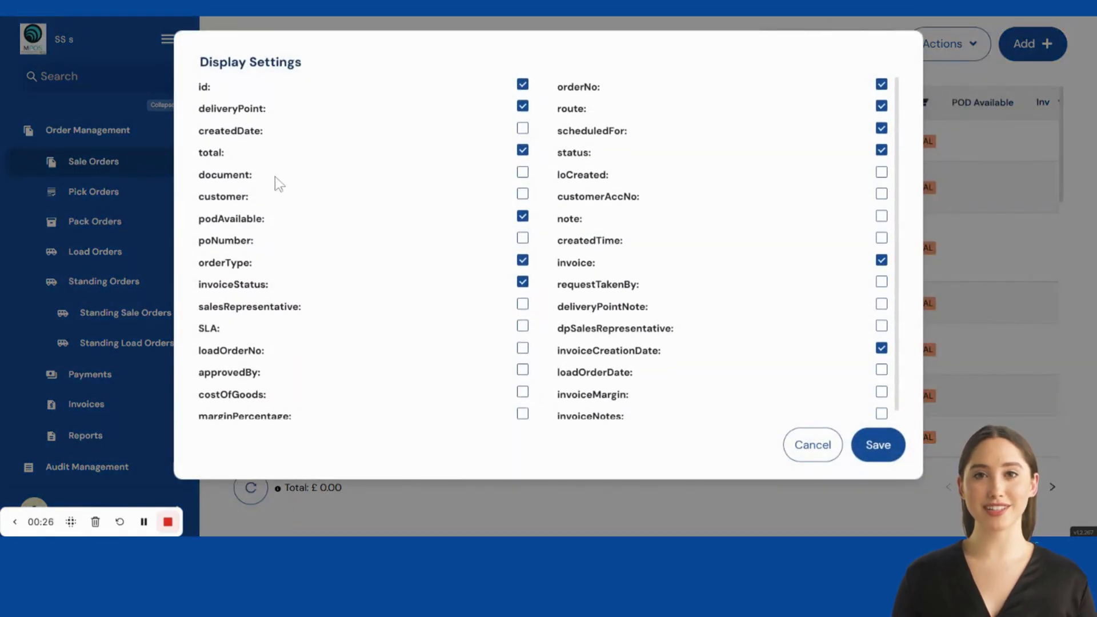
{"action": "left_click", "coordinate": [883, 190]}
{"action": "left_click", "coordinate": [883, 188]}
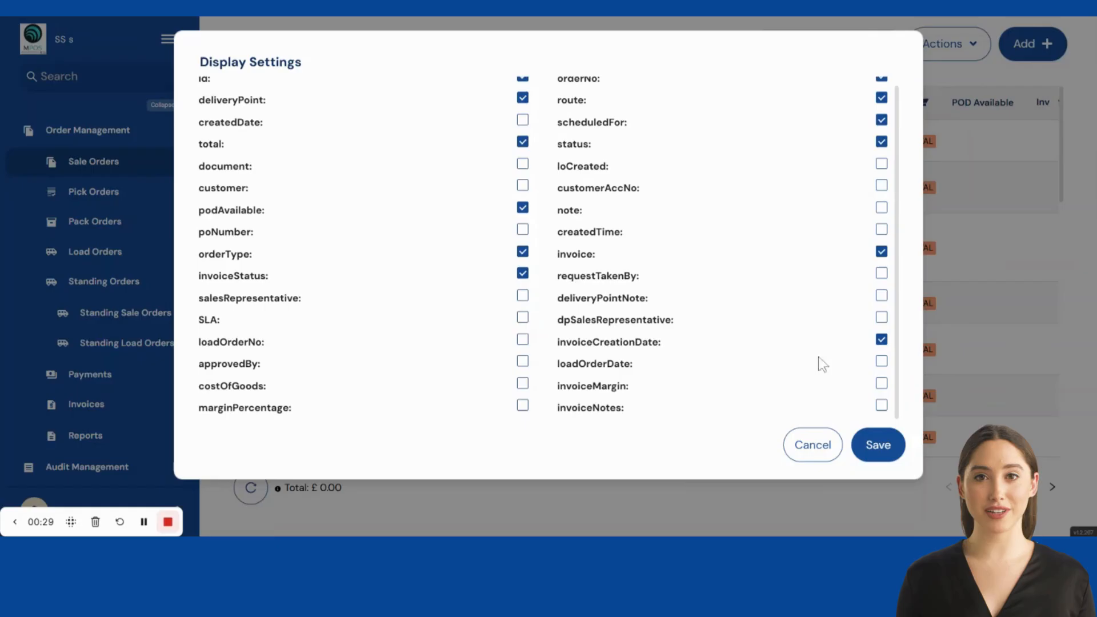
{"action": "left_click", "coordinate": [806, 443]}
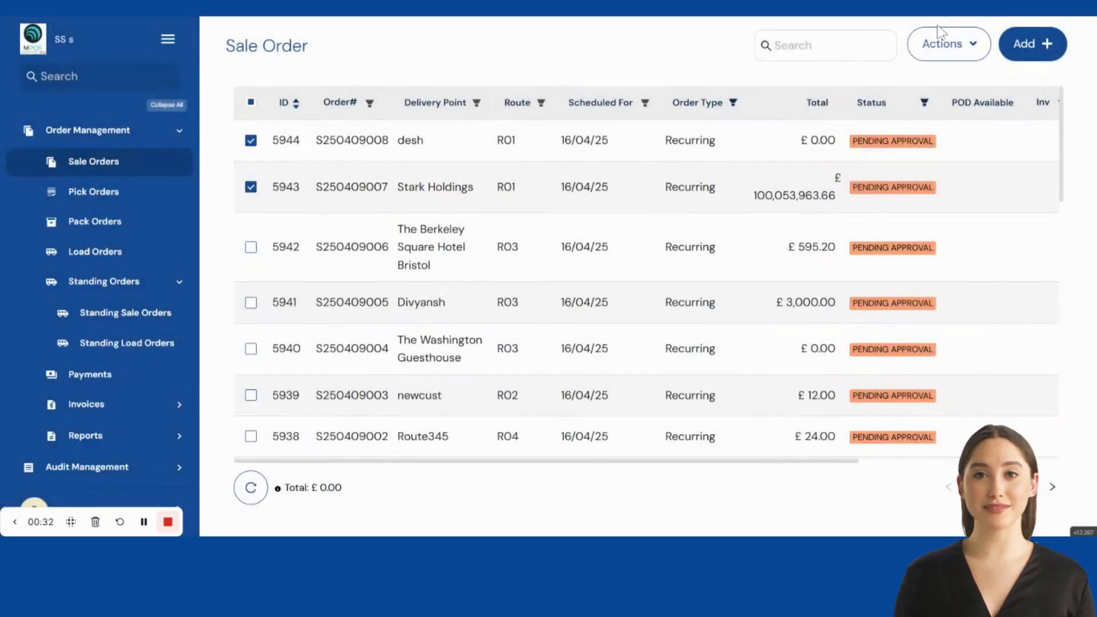
Step: Examine the column names, inclusion and sequence options in the sale order export settings and leave without saving
{"action": "left_click", "coordinate": [956, 46]}
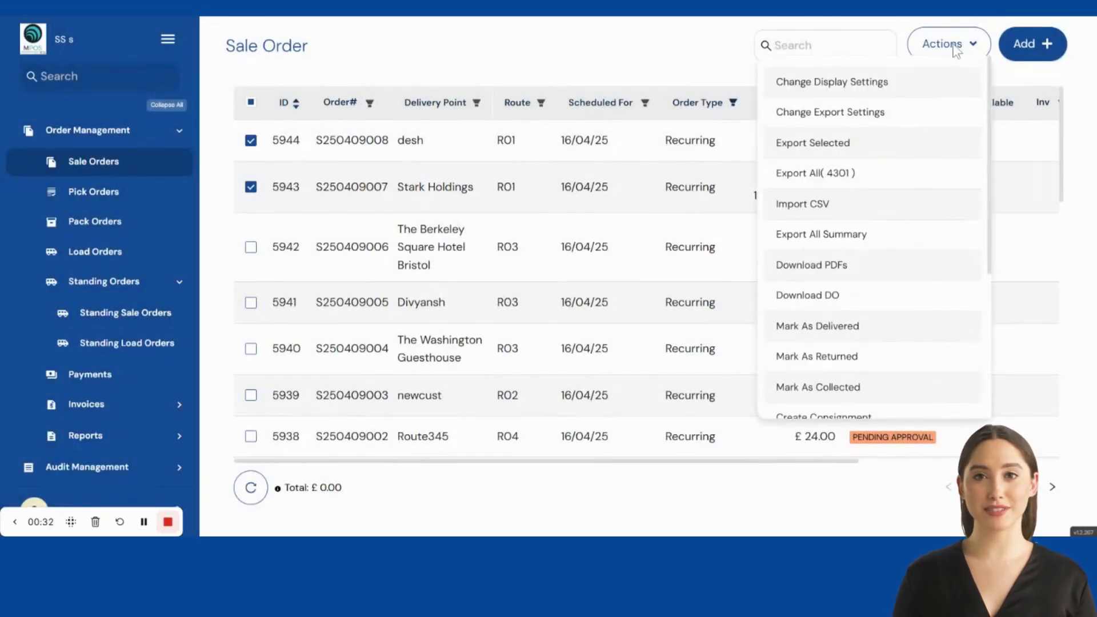
{"action": "left_click", "coordinate": [867, 114]}
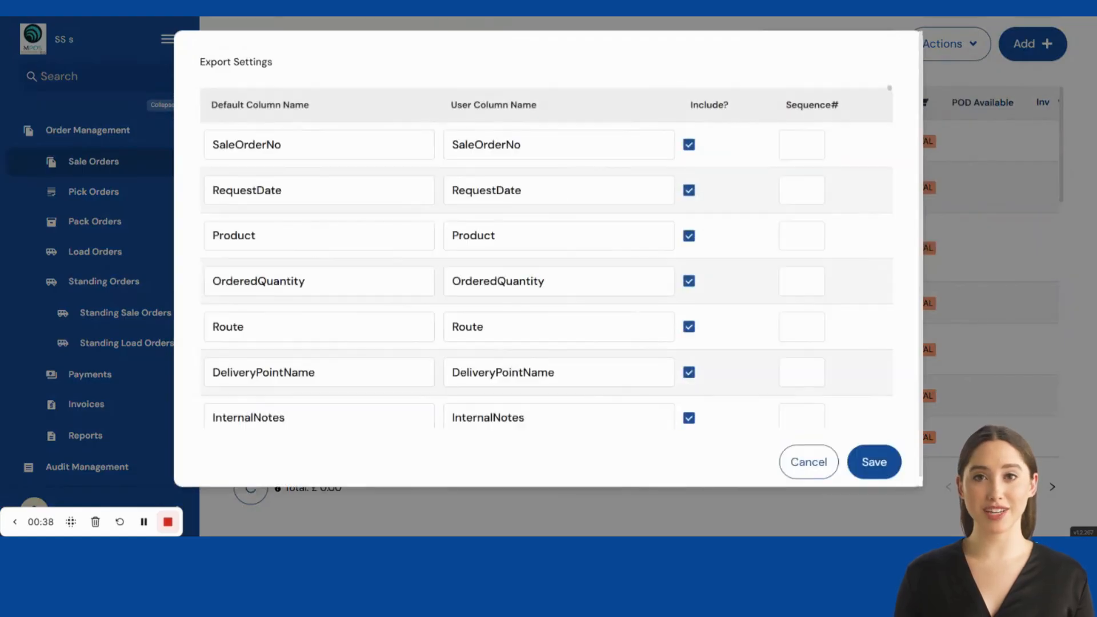
{"action": "scroll", "coordinate": [662, 228], "scroll_direction": "down", "scroll_amount": 15}
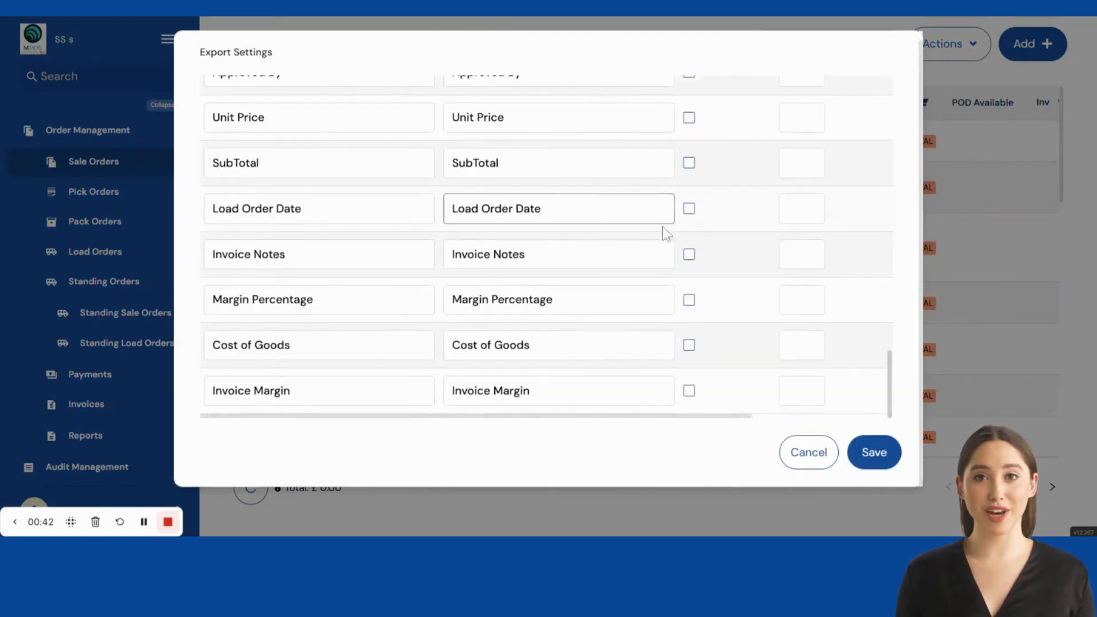
{"action": "left_click", "coordinate": [688, 255]}
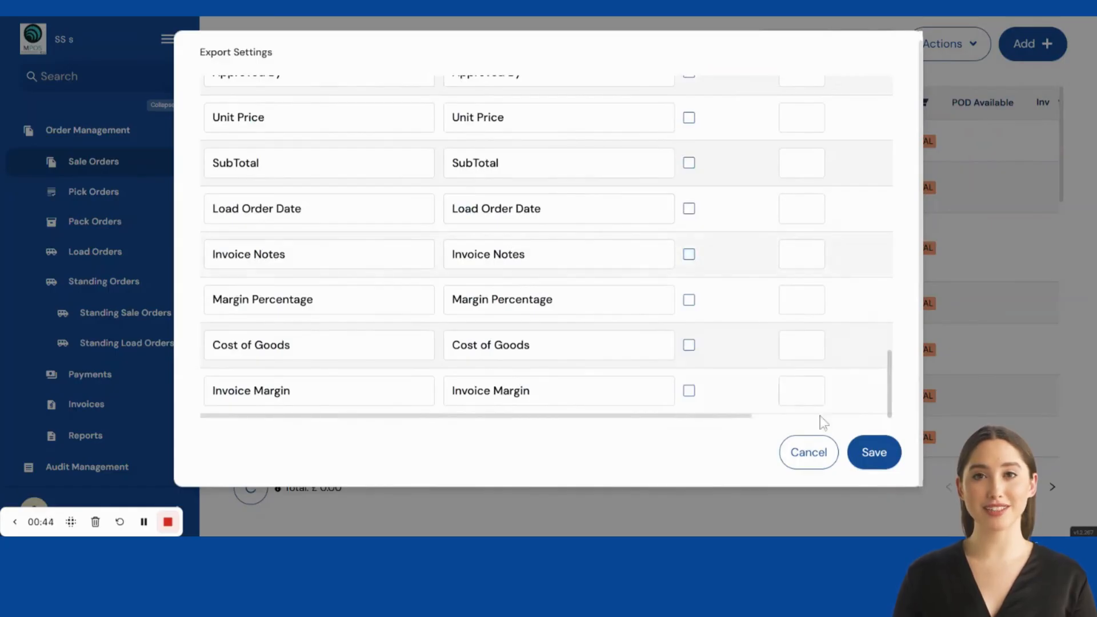
{"action": "left_click", "coordinate": [809, 452]}
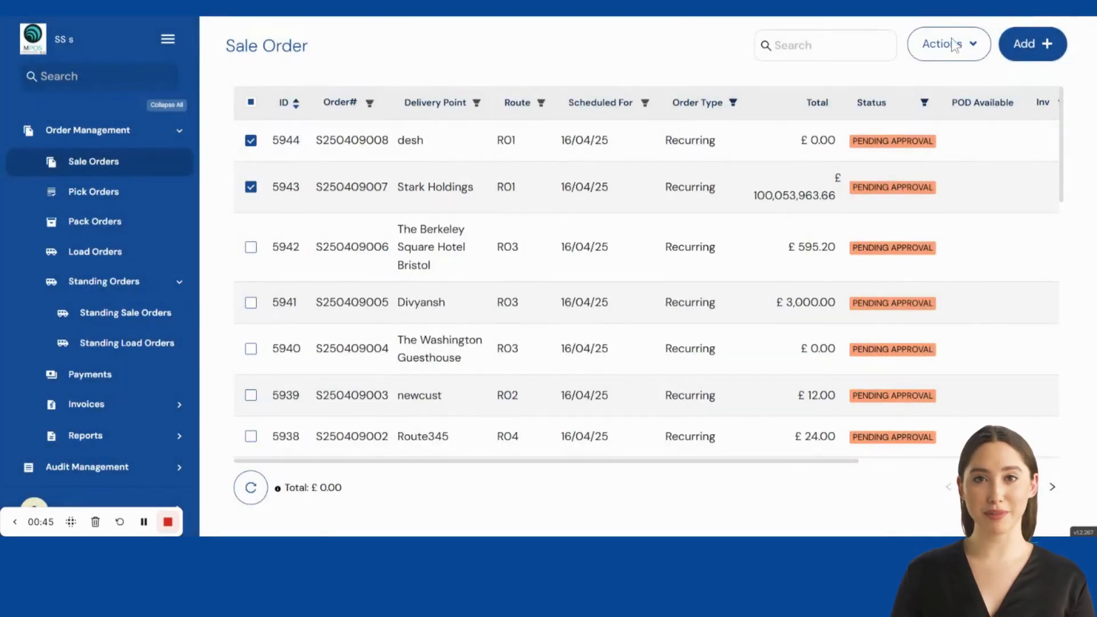
Step: Review the full set of sale order actions, from display settings to importing accounting package invoices
{"action": "left_click", "coordinate": [952, 41]}
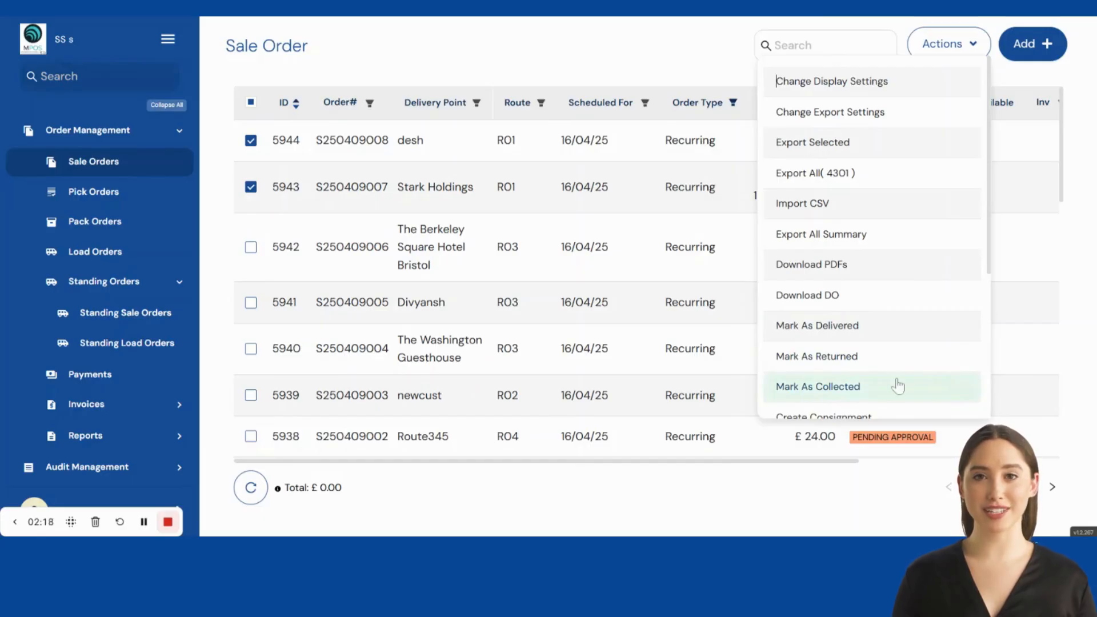
{"action": "scroll", "coordinate": [897, 385], "scroll_direction": "down", "scroll_amount": 3}
{"action": "scroll", "coordinate": [898, 386], "scroll_direction": "down", "scroll_amount": 2}
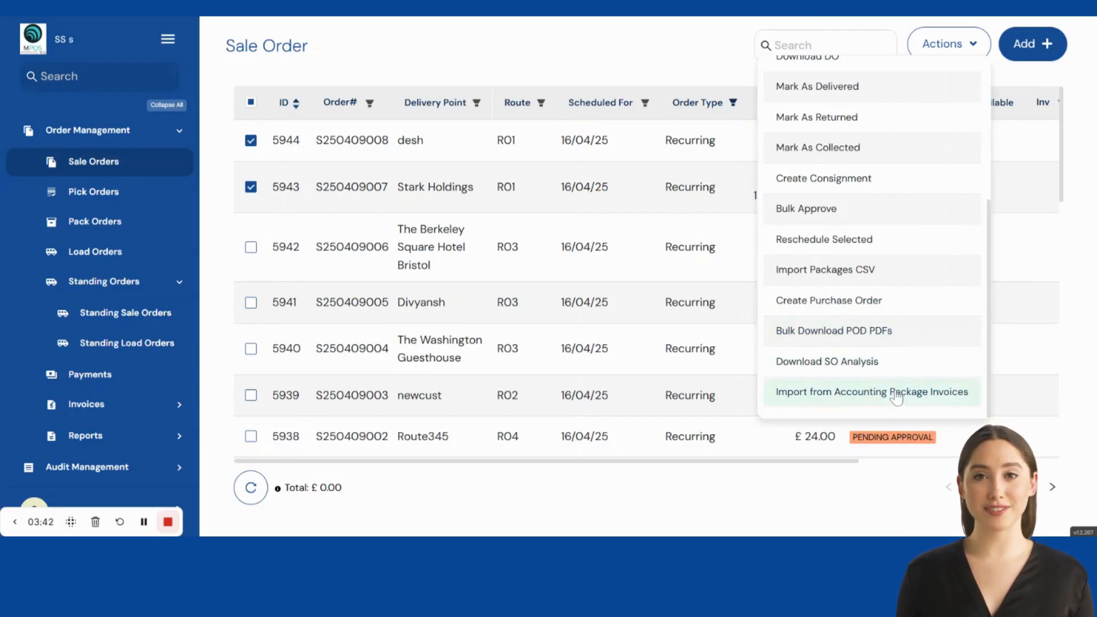
{"action": "scroll", "coordinate": [943, 328], "scroll_direction": "up", "scroll_amount": 5}
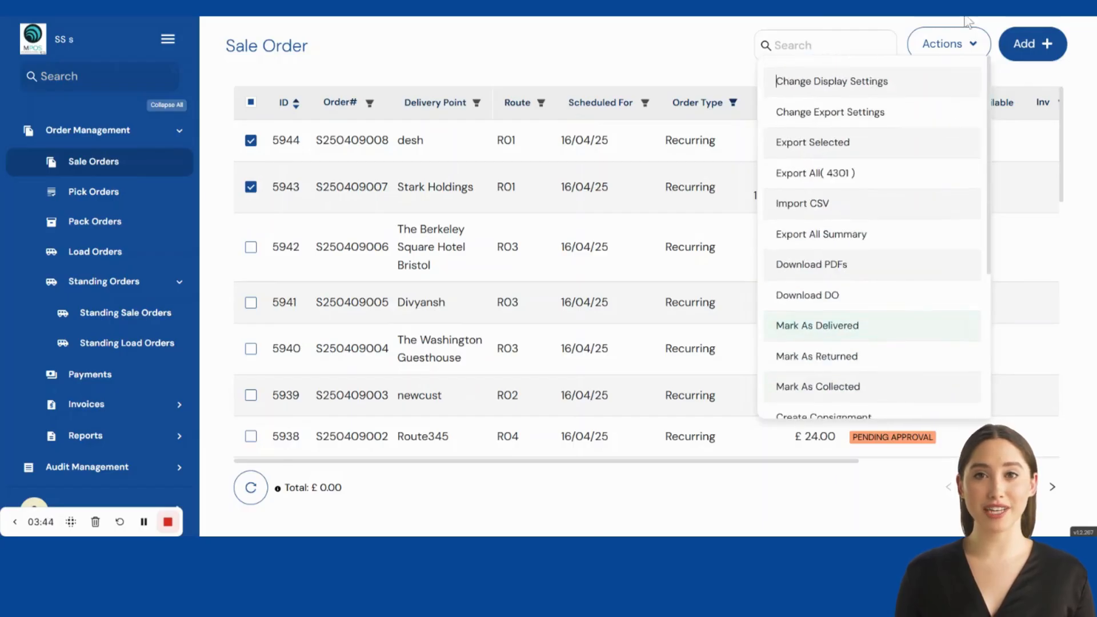
{"action": "left_click", "coordinate": [969, 47]}
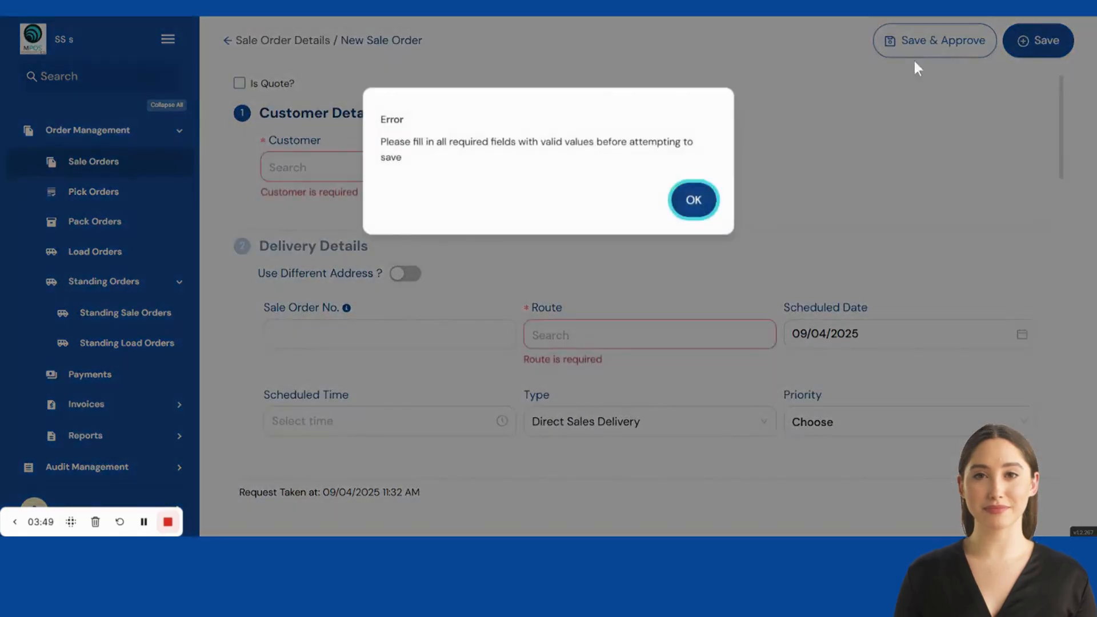
{"action": "left_click", "coordinate": [694, 200]}
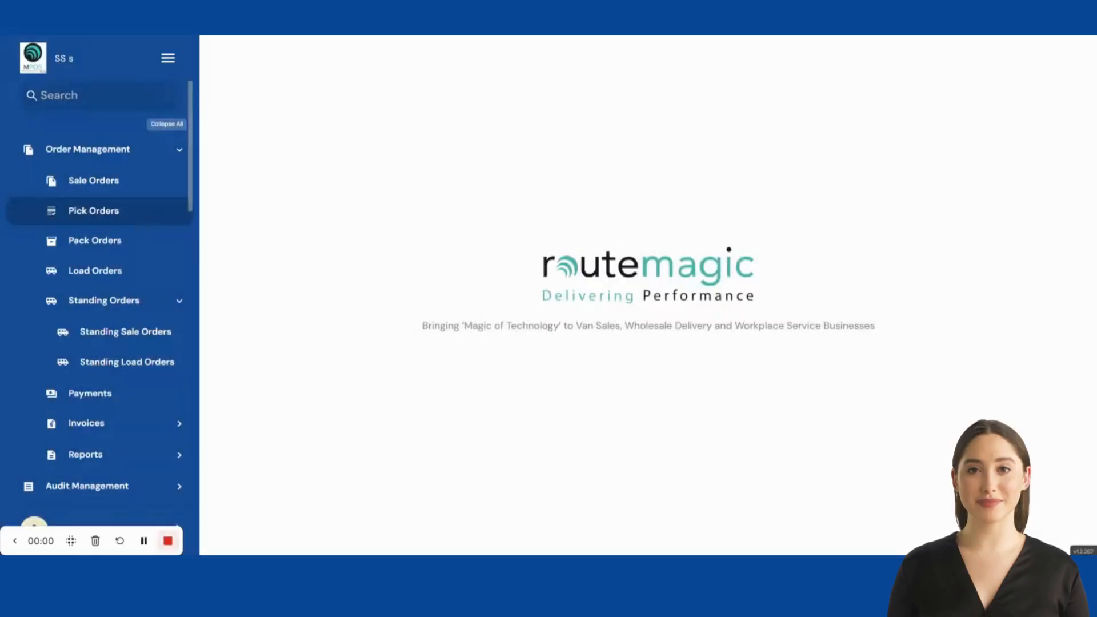
Step: Open the pick orders list and look through its entries, leaving none selected
{"action": "left_click", "coordinate": [143, 220]}
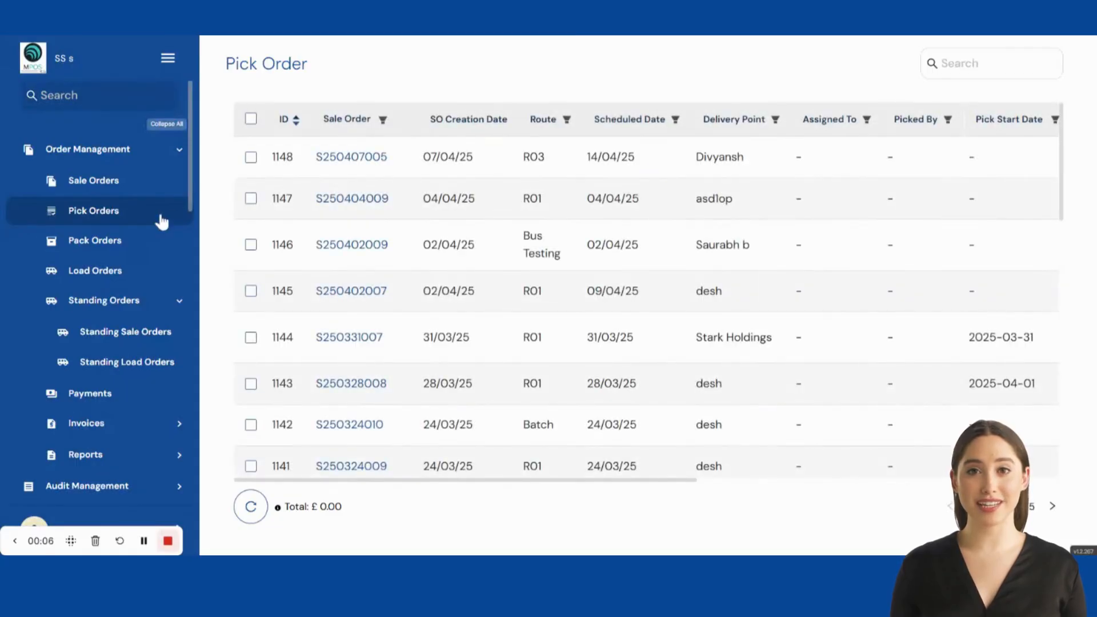
{"action": "scroll", "coordinate": [601, 252], "scroll_direction": "down", "scroll_amount": 8}
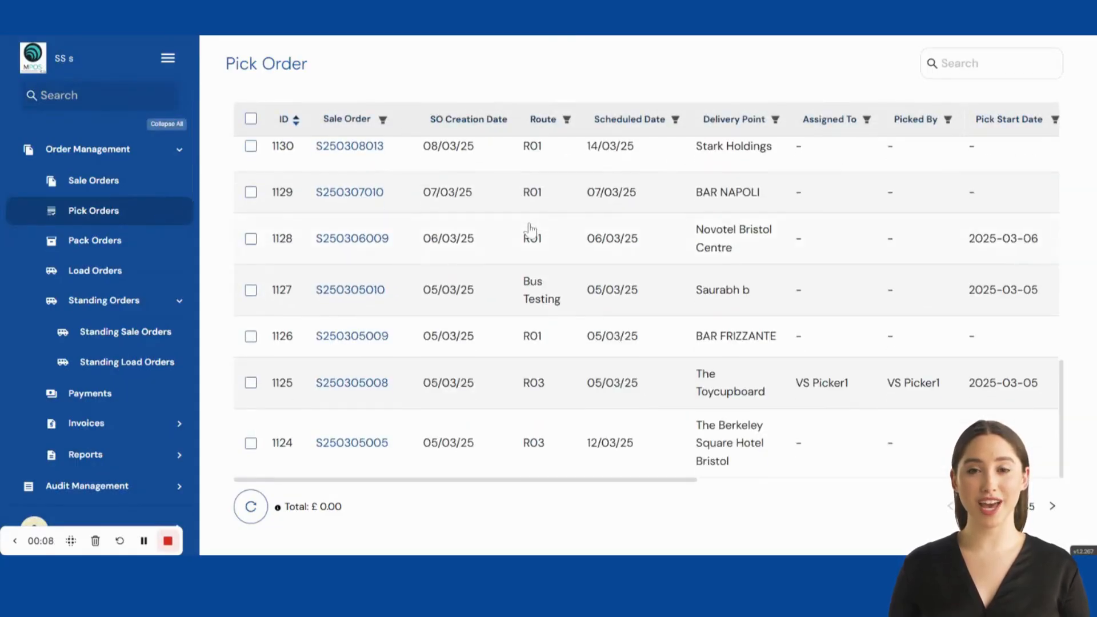
{"action": "scroll", "coordinate": [532, 232], "scroll_direction": "up", "scroll_amount": 10}
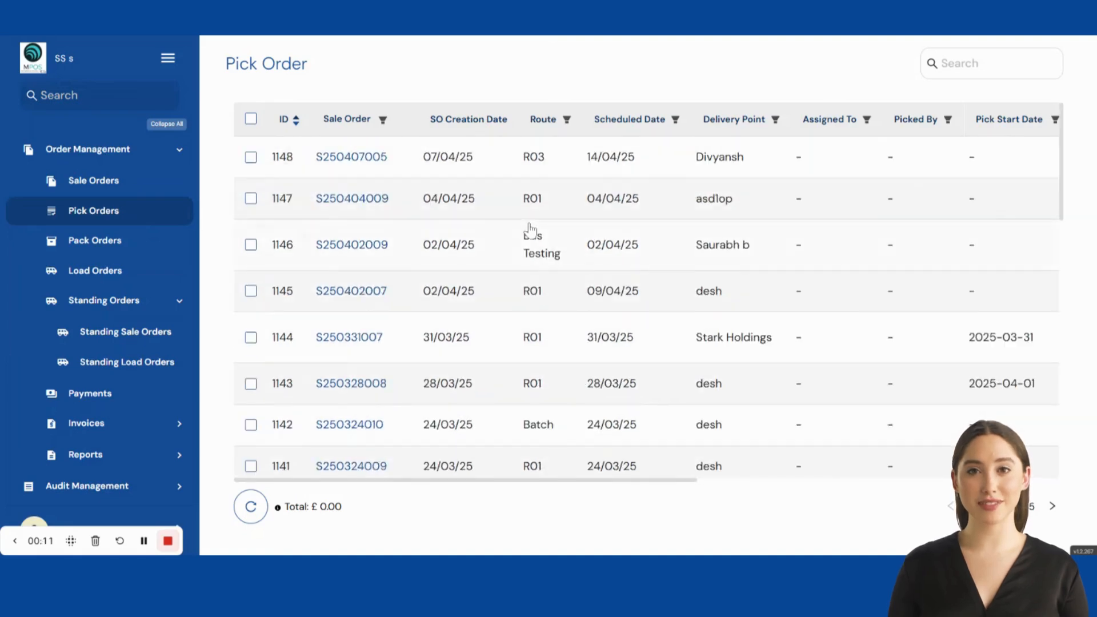
{"action": "left_click", "coordinate": [250, 158]}
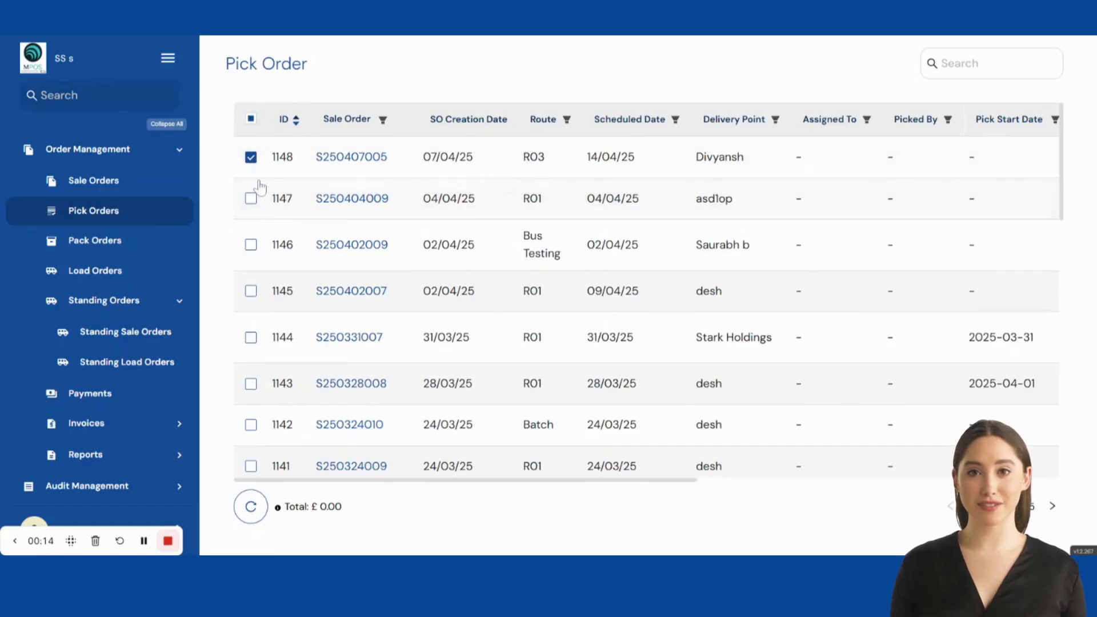
{"action": "left_click", "coordinate": [252, 158]}
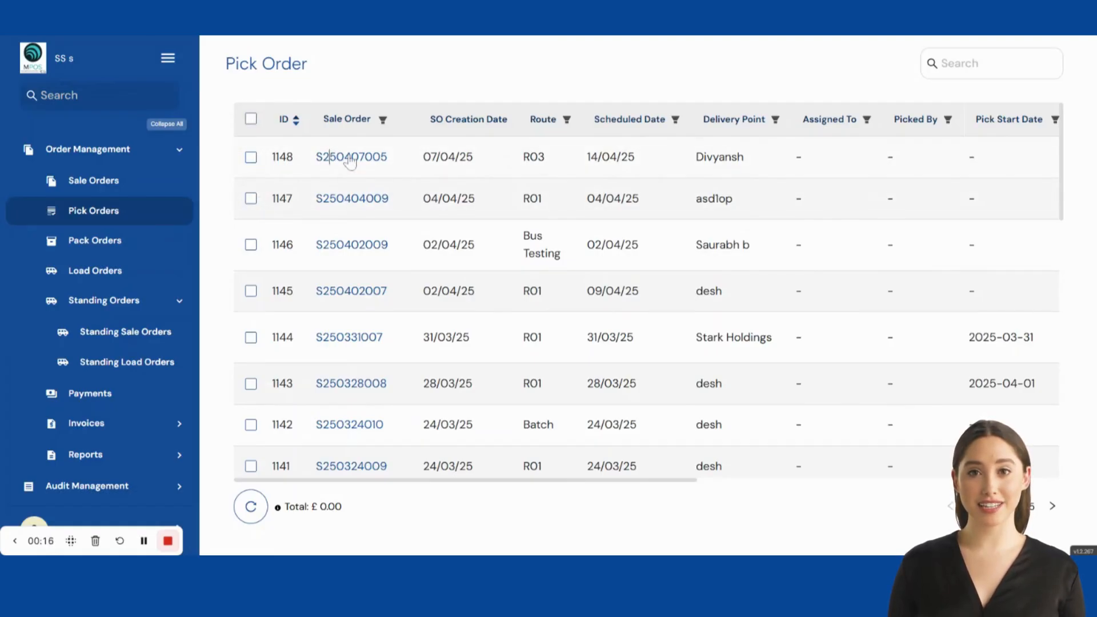
Step: Open the sale order linked to the newest pick order and review its details, items and required vehicle skills
{"action": "left_click", "coordinate": [395, 164]}
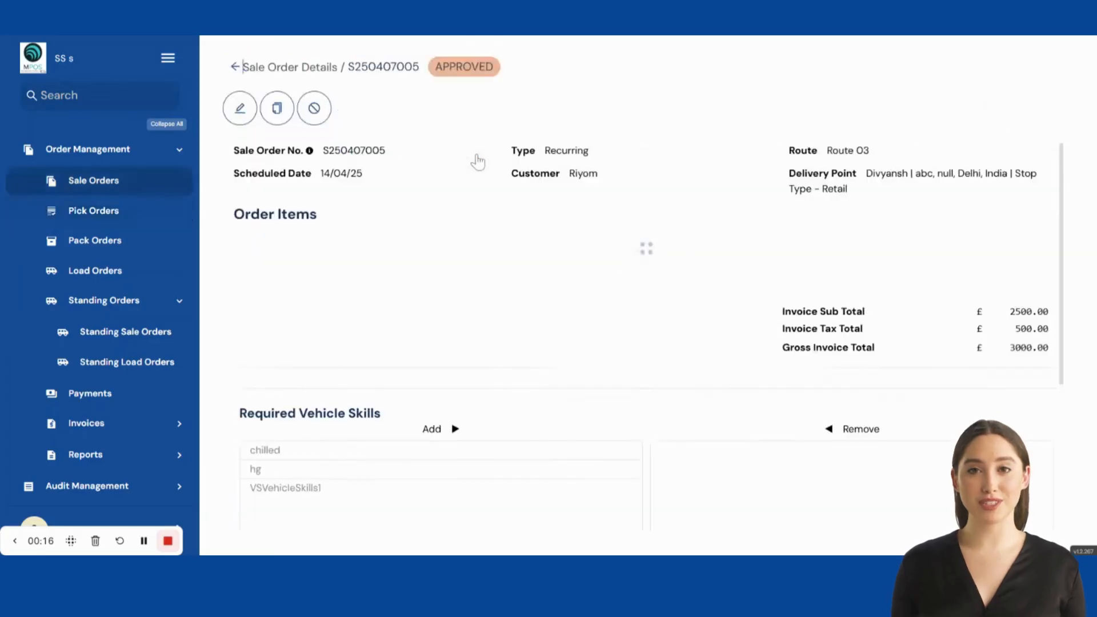
{"action": "scroll", "coordinate": [546, 257], "scroll_direction": "down", "scroll_amount": 4}
{"action": "scroll", "coordinate": [545, 251], "scroll_direction": "up", "scroll_amount": 4}
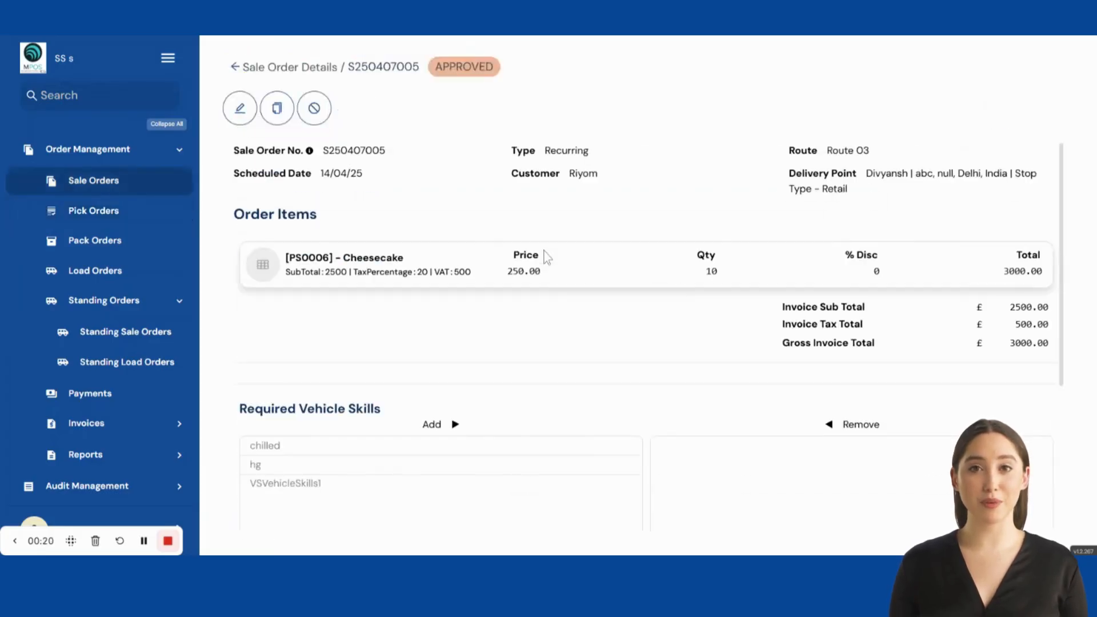
{"action": "scroll", "coordinate": [545, 251], "scroll_direction": "down", "scroll_amount": 4}
{"action": "scroll", "coordinate": [545, 251], "scroll_direction": "up", "scroll_amount": 4}
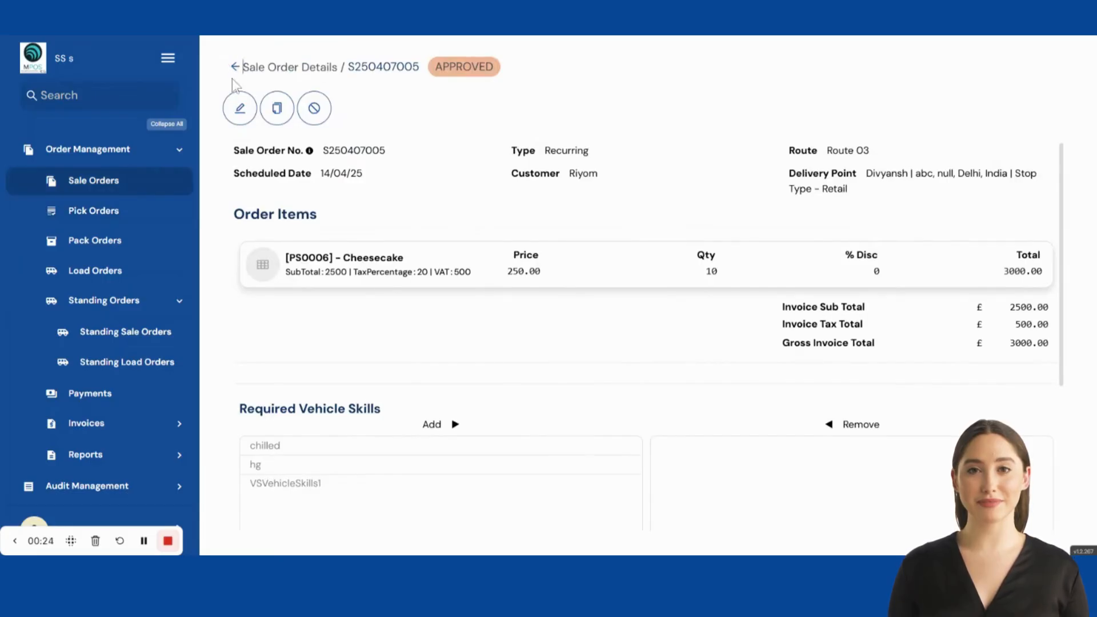
{"action": "left_click", "coordinate": [167, 540]}
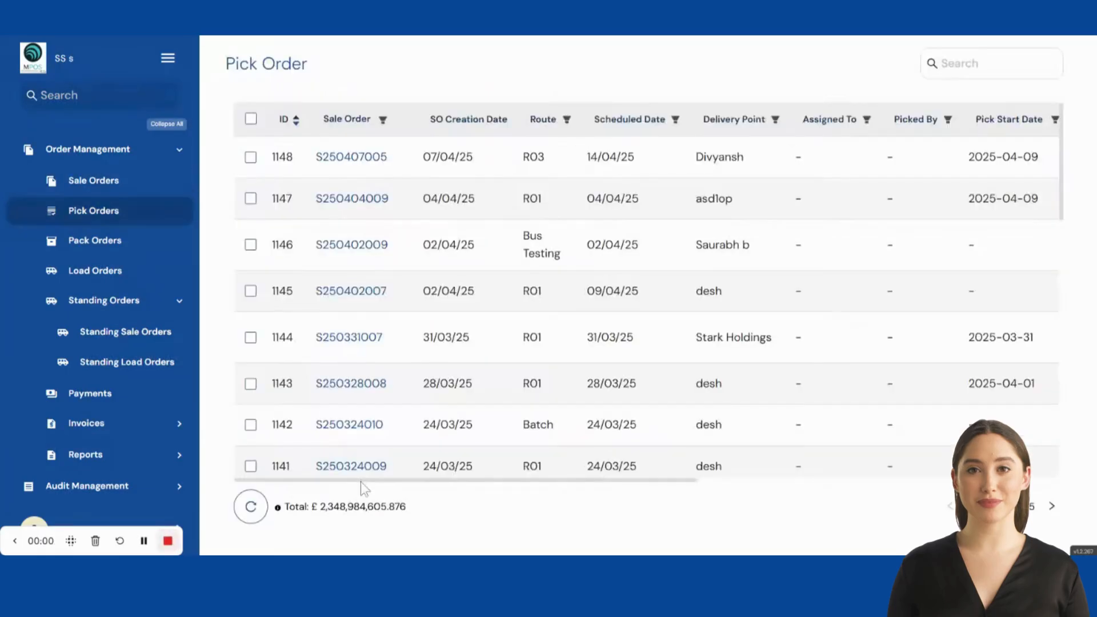
Step: Check the pick times and statuses of the pick orders and open the newest in-progress one
{"action": "left_click_drag", "start_coordinate": [361, 484], "coordinate": [786, 483]}
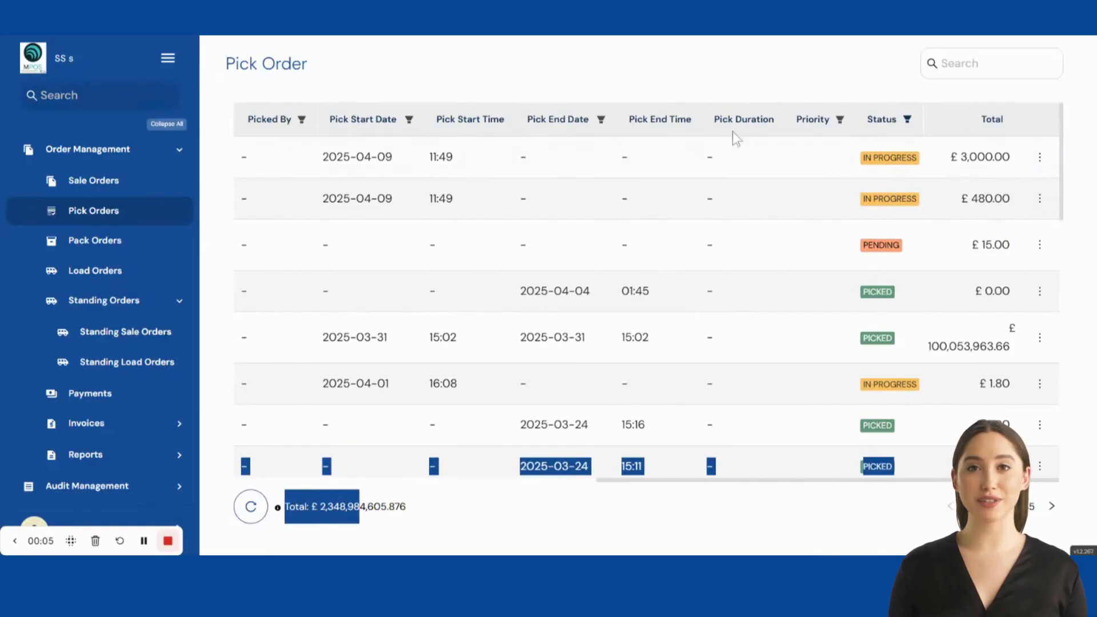
{"action": "left_click", "coordinate": [725, 172]}
{"action": "left_click", "coordinate": [742, 169]}
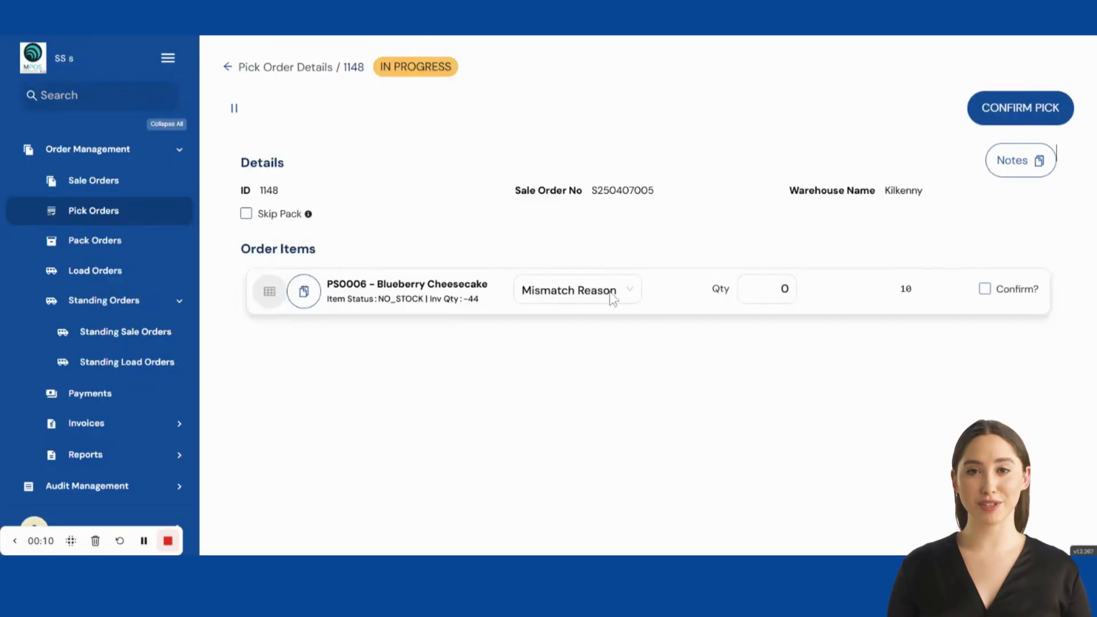
Step: Choose Insufficient Quantity as the Blueberry Cheesecake's mismatch reason and enter 10 as its picked quantity
{"action": "left_click", "coordinate": [612, 294]}
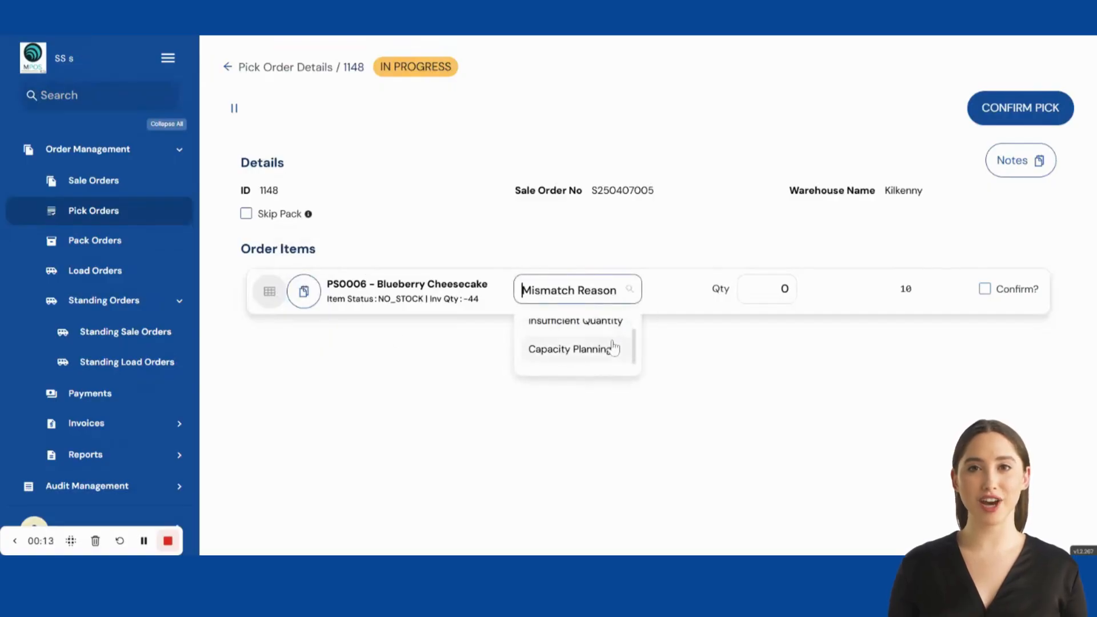
{"action": "left_click", "coordinate": [606, 332]}
{"action": "left_click", "coordinate": [781, 289]}
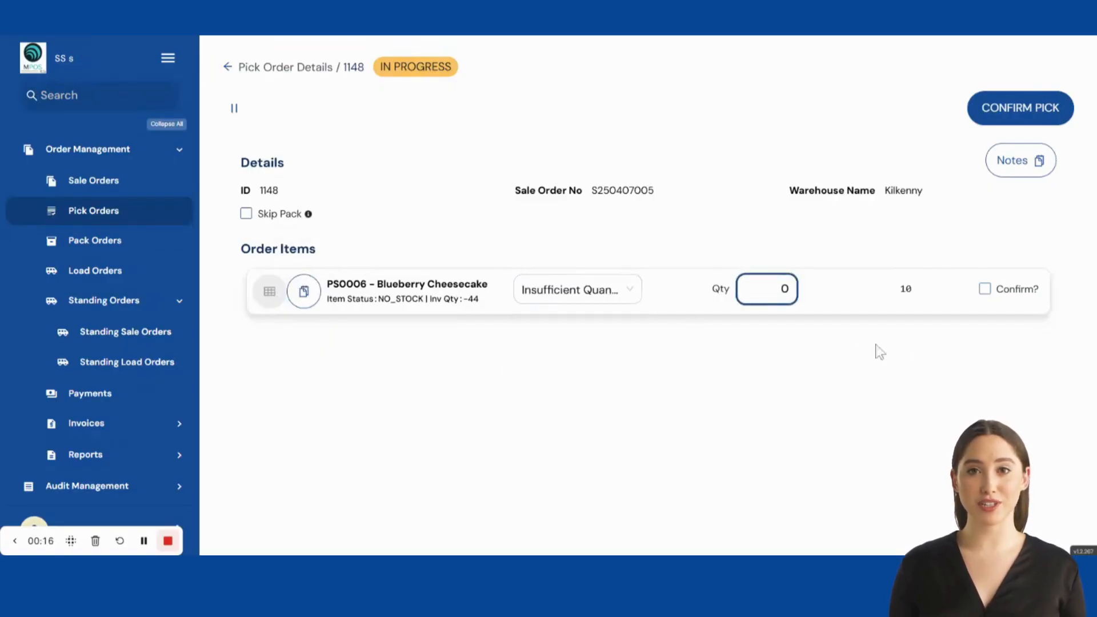
{"action": "type", "text": "10"}
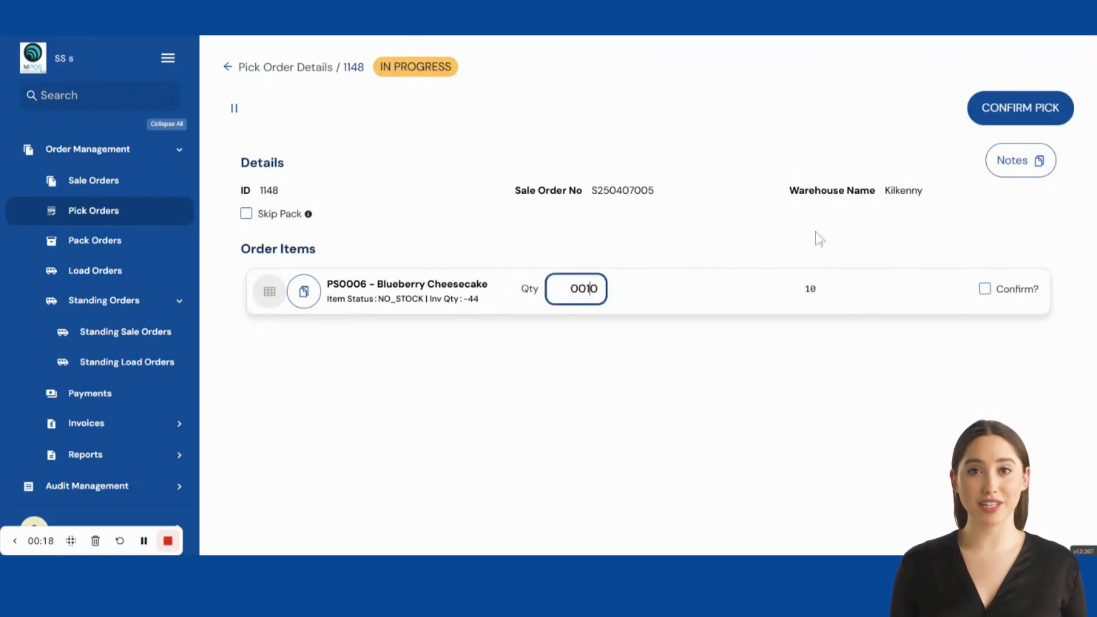
Step: Confirm the pick of the Blueberry Cheesecake order
{"action": "left_click", "coordinate": [1003, 112]}
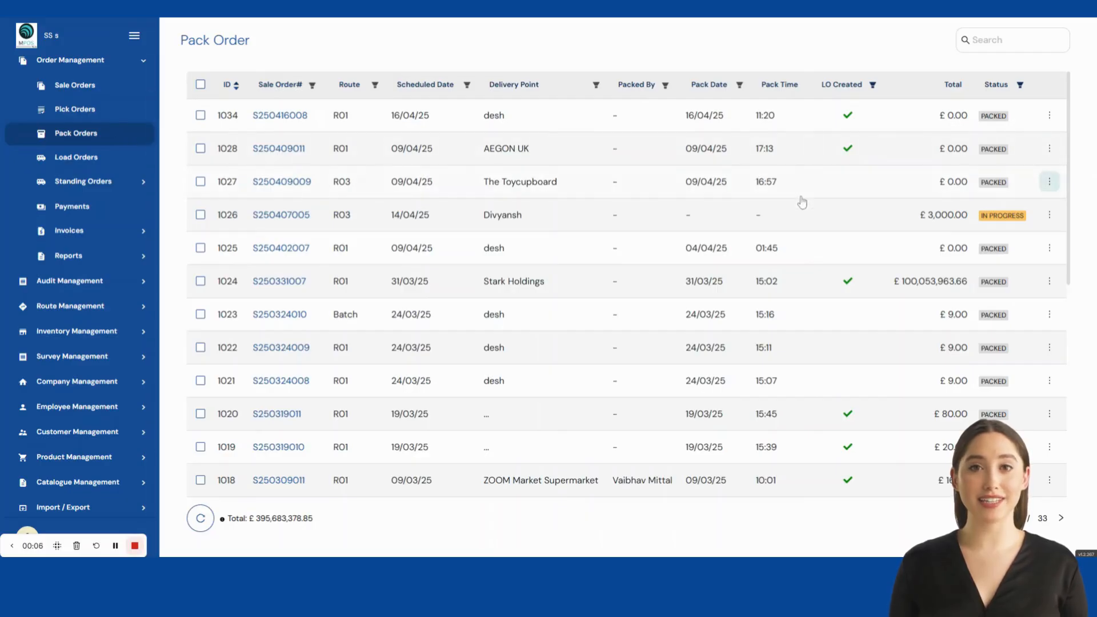
Step: Review the details of the pending Fruit Yogurt pack order and of the in-progress Blueberry Cheesecake pack order
{"action": "scroll", "coordinate": [802, 202], "scroll_direction": "down", "scroll_amount": 6}
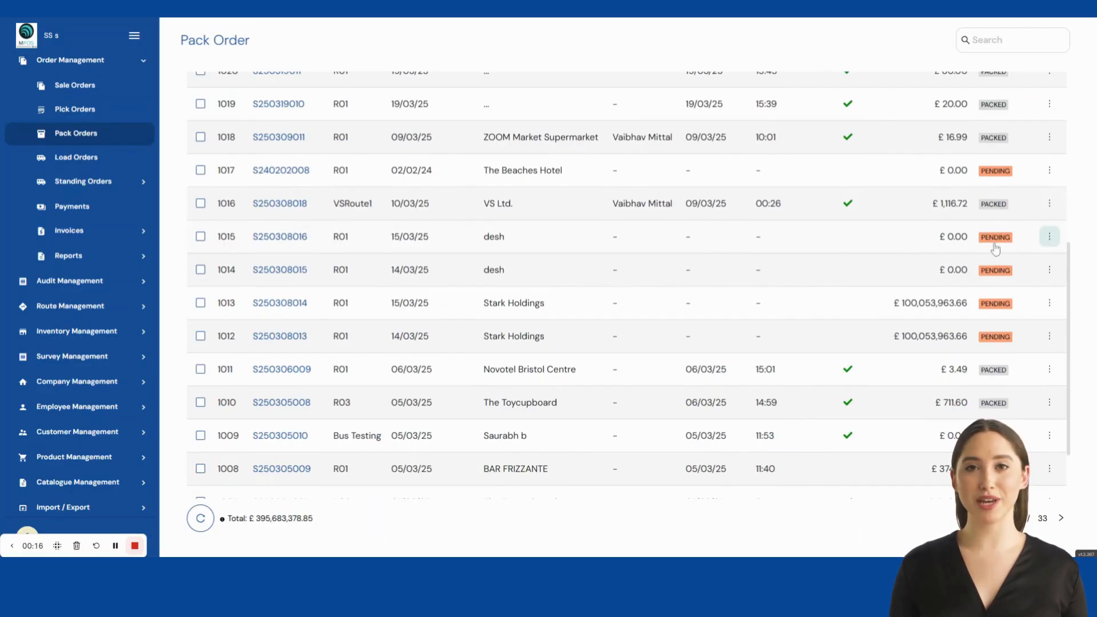
{"action": "left_click", "coordinate": [754, 255]}
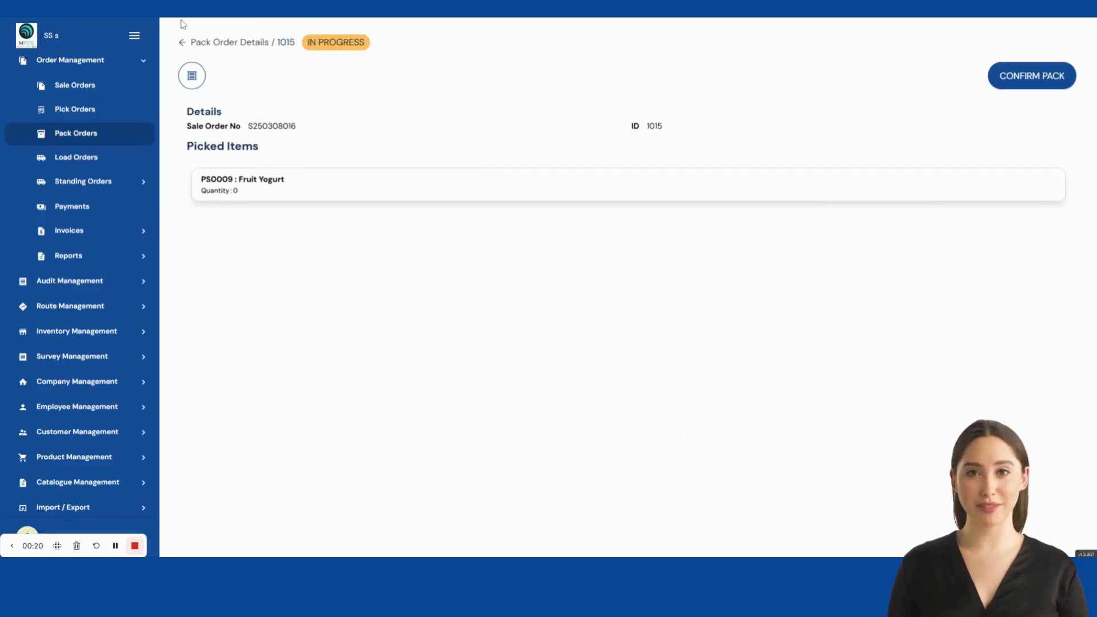
{"action": "left_click", "coordinate": [183, 42]}
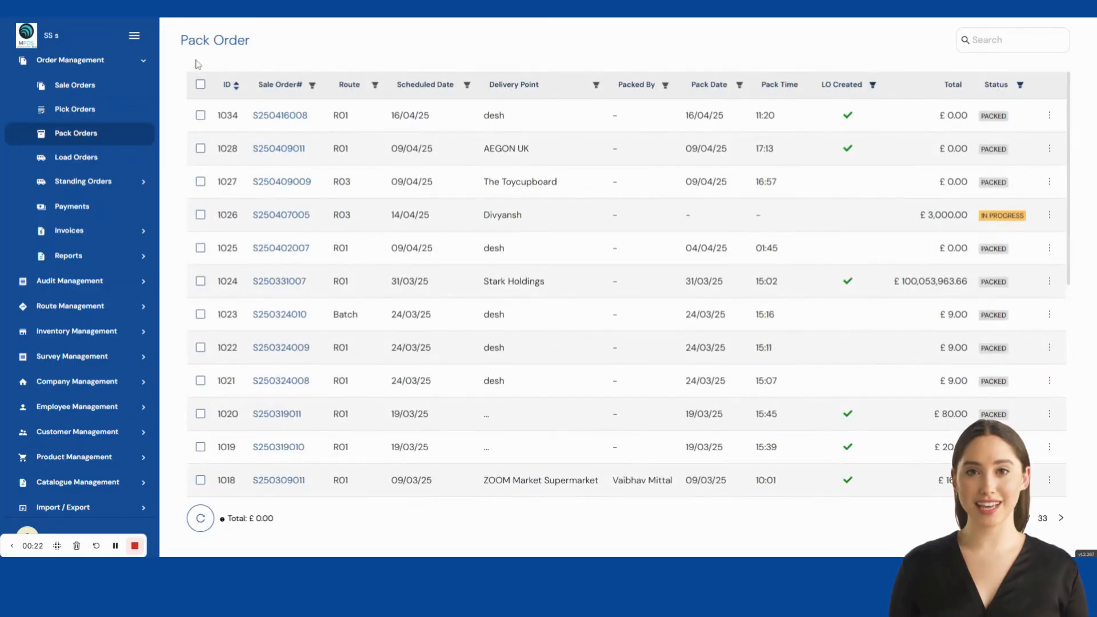
{"action": "left_click", "coordinate": [640, 218]}
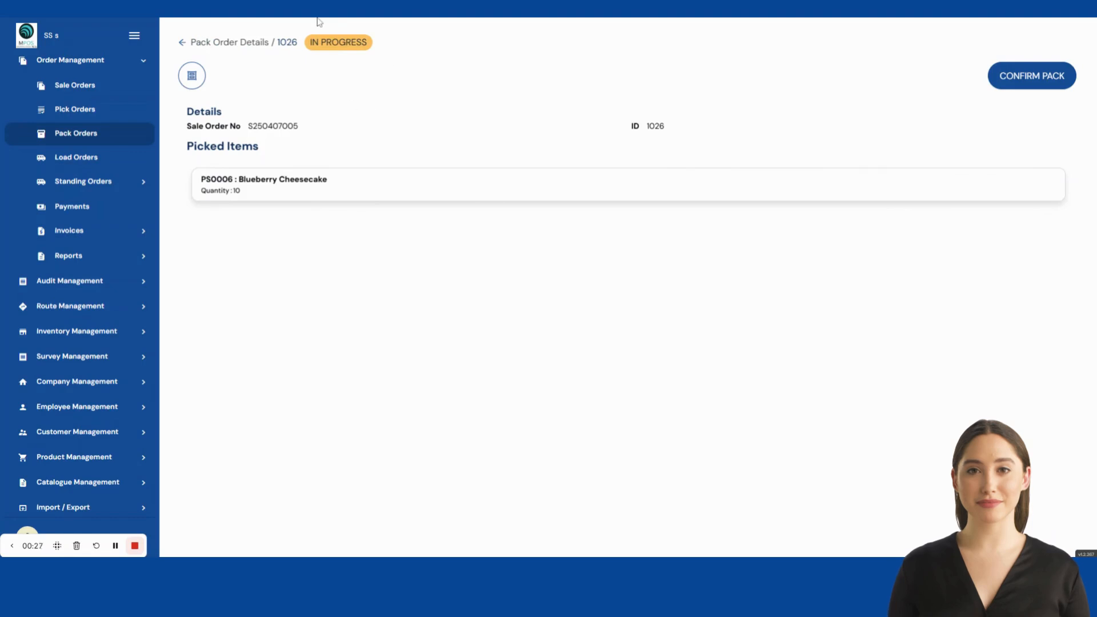
{"action": "left_click", "coordinate": [134, 548]}
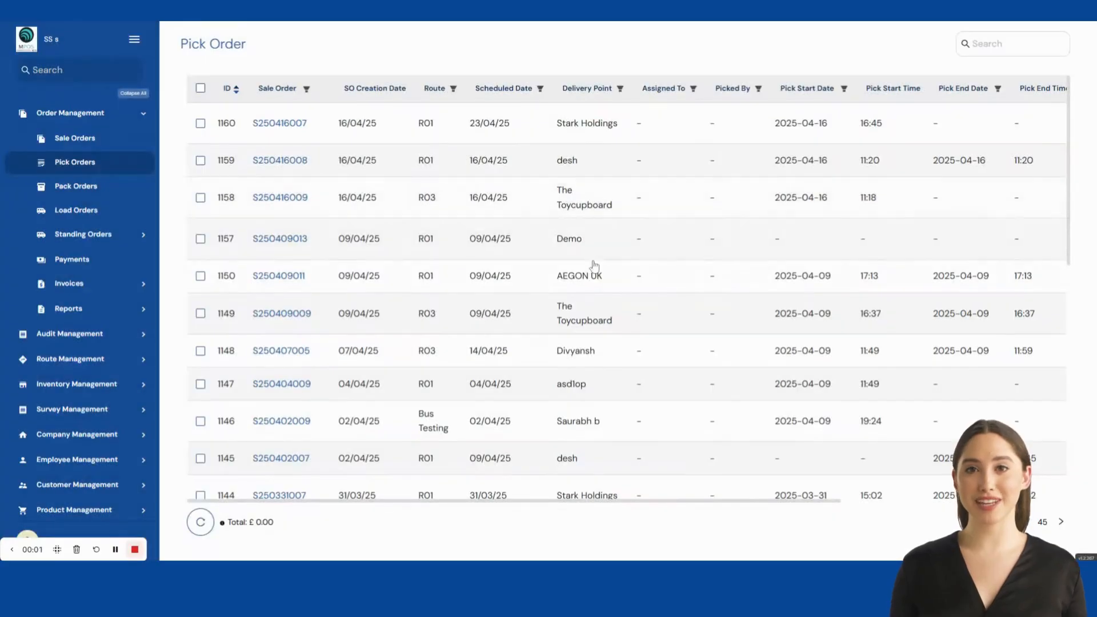
Step: Open the newest pick order, enable Skip Pack and confirm the pick
{"action": "left_click", "coordinate": [492, 123]}
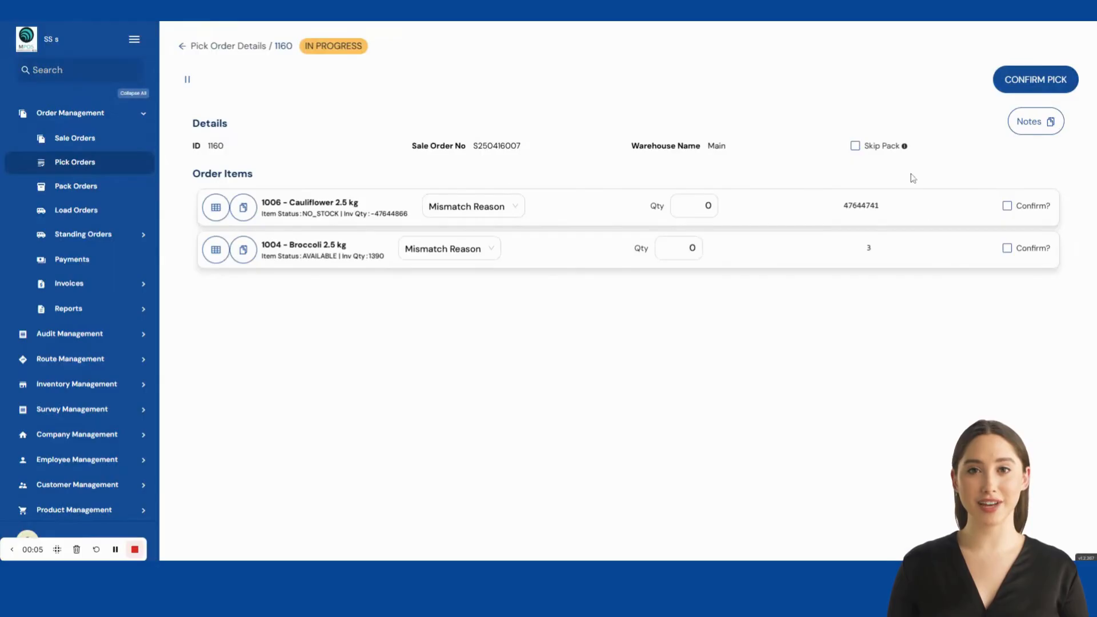
{"action": "left_click", "coordinate": [1034, 86]}
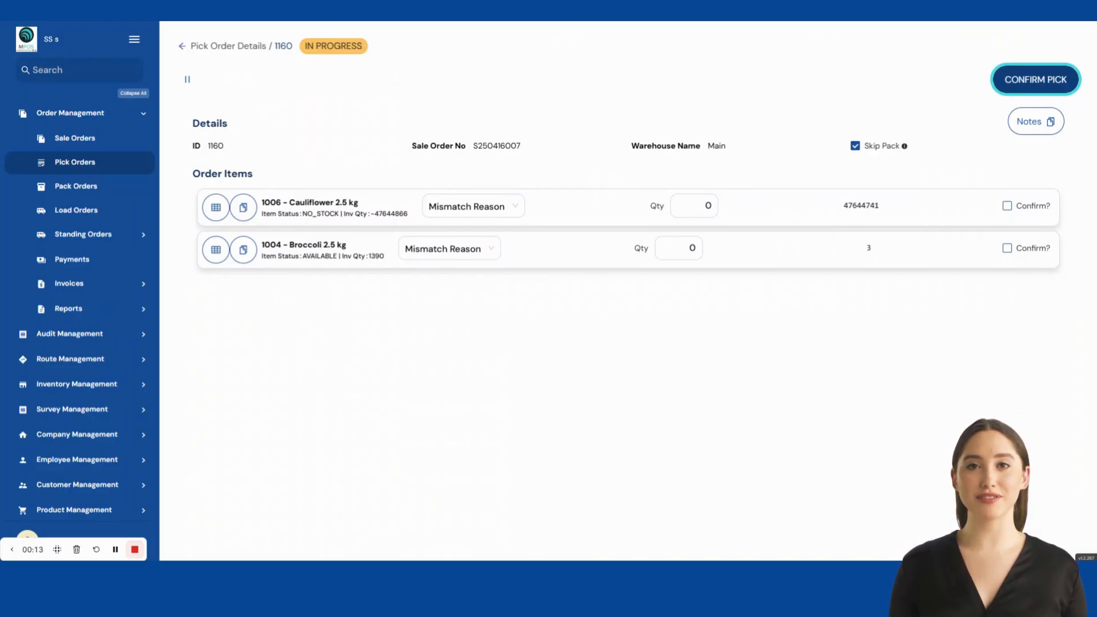
{"action": "left_click", "coordinate": [135, 551]}
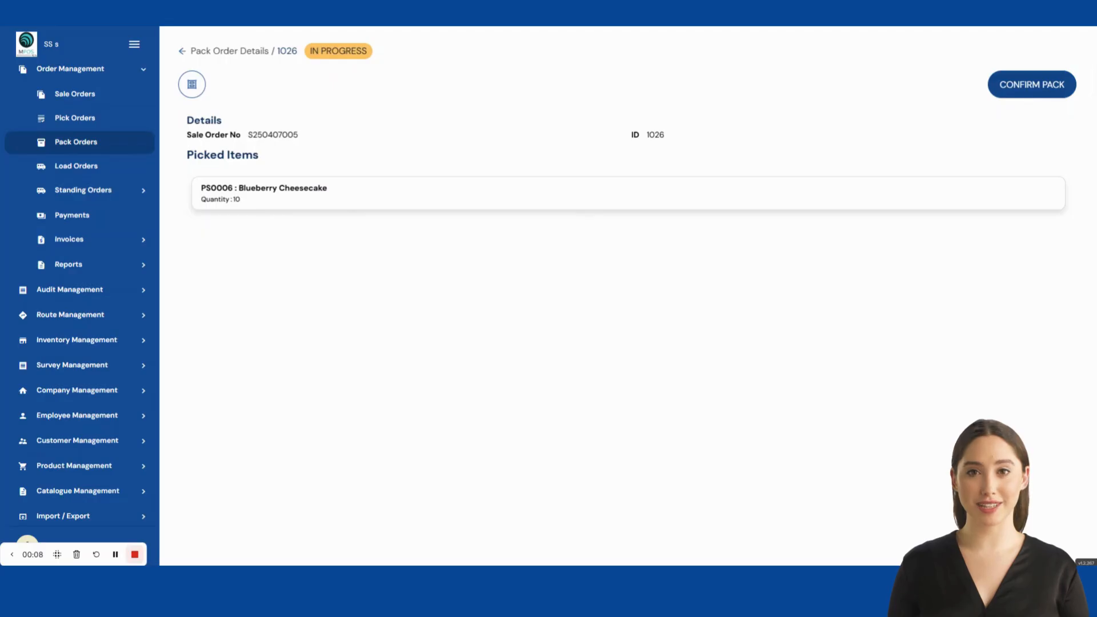
Step: Confirm the pack of the Blueberry Cheesecake order and open the Fruit Yogurt pack order from the list
{"action": "left_click", "coordinate": [1030, 101]}
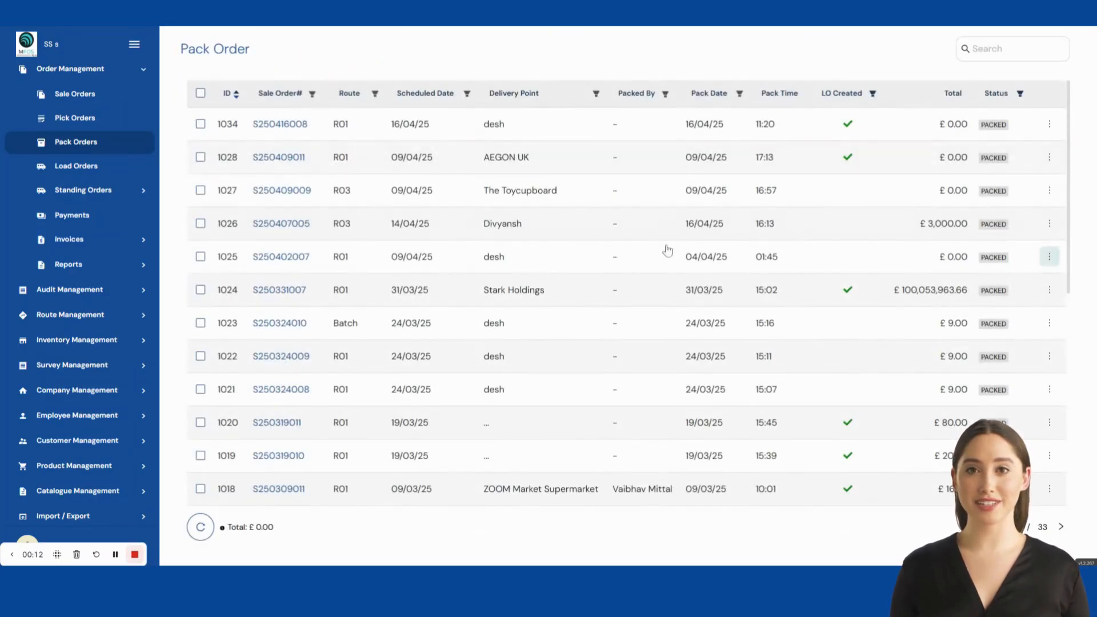
{"action": "scroll", "coordinate": [686, 251], "scroll_direction": "down", "scroll_amount": 5}
{"action": "left_click", "coordinate": [735, 416]}
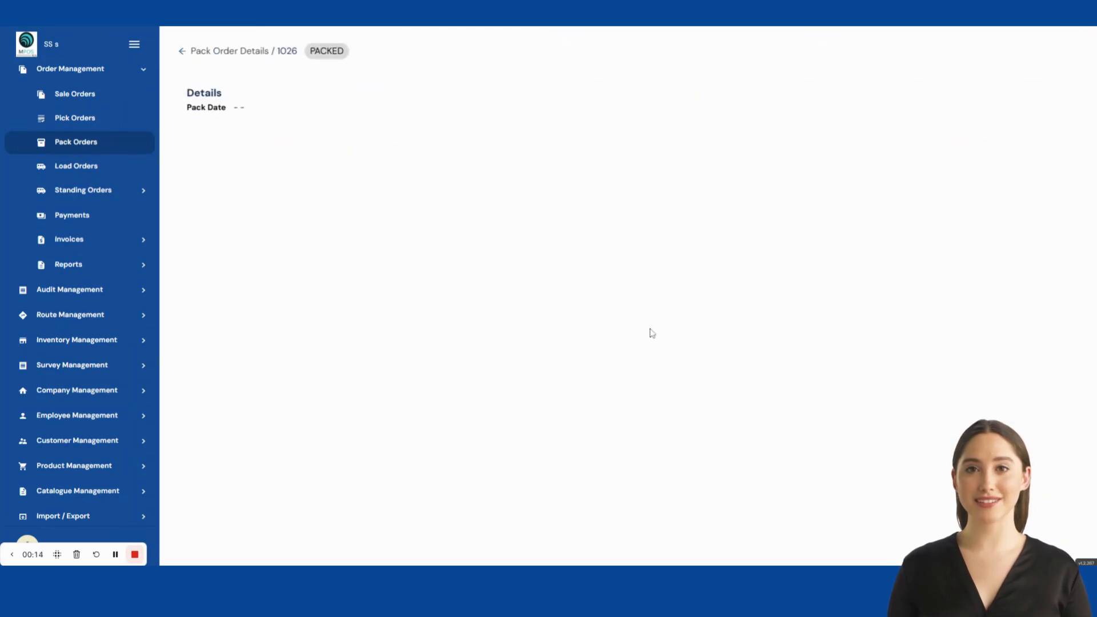
Step: Set the number of packages to 3 with package type Container, and cancel the package creation
{"action": "left_click", "coordinate": [193, 86]}
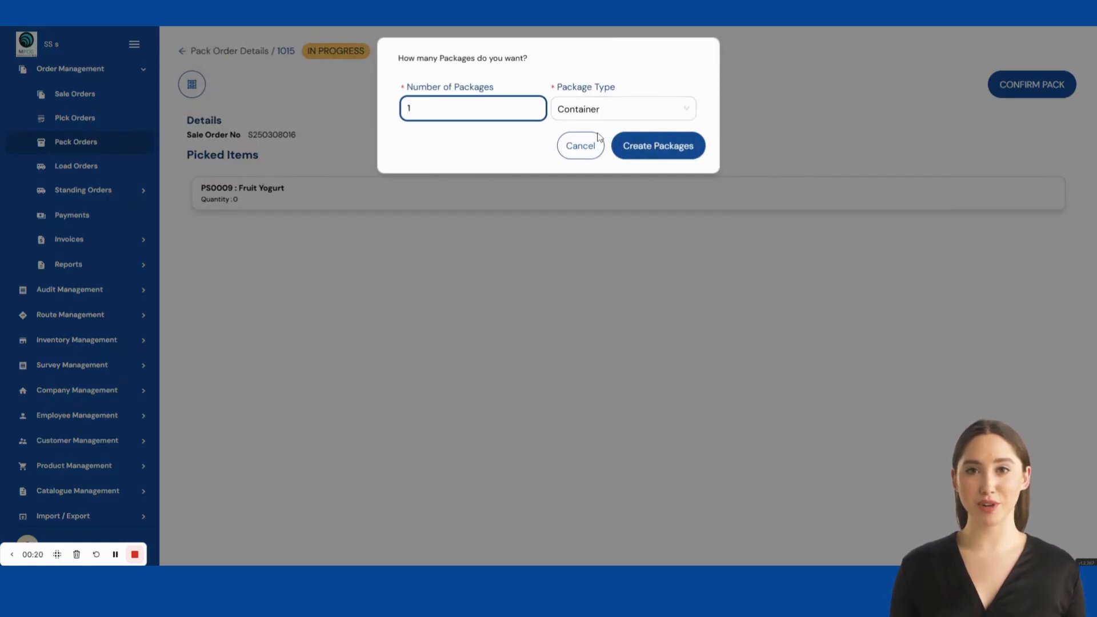
{"action": "key", "text": "BackSpace"}
{"action": "type", "text": "3"}
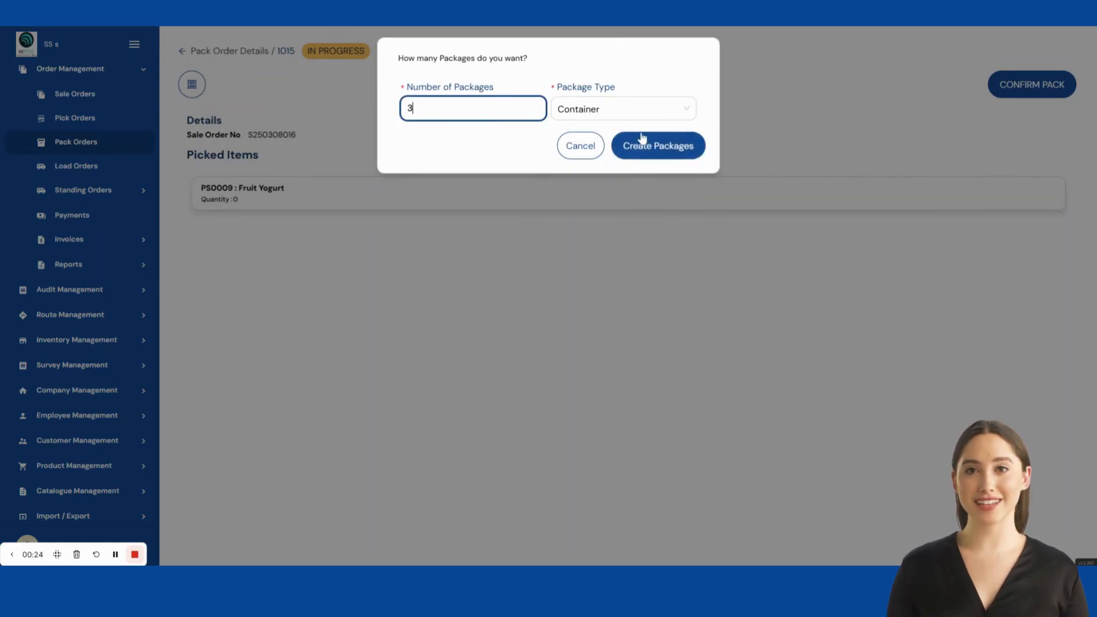
{"action": "left_click", "coordinate": [579, 147]}
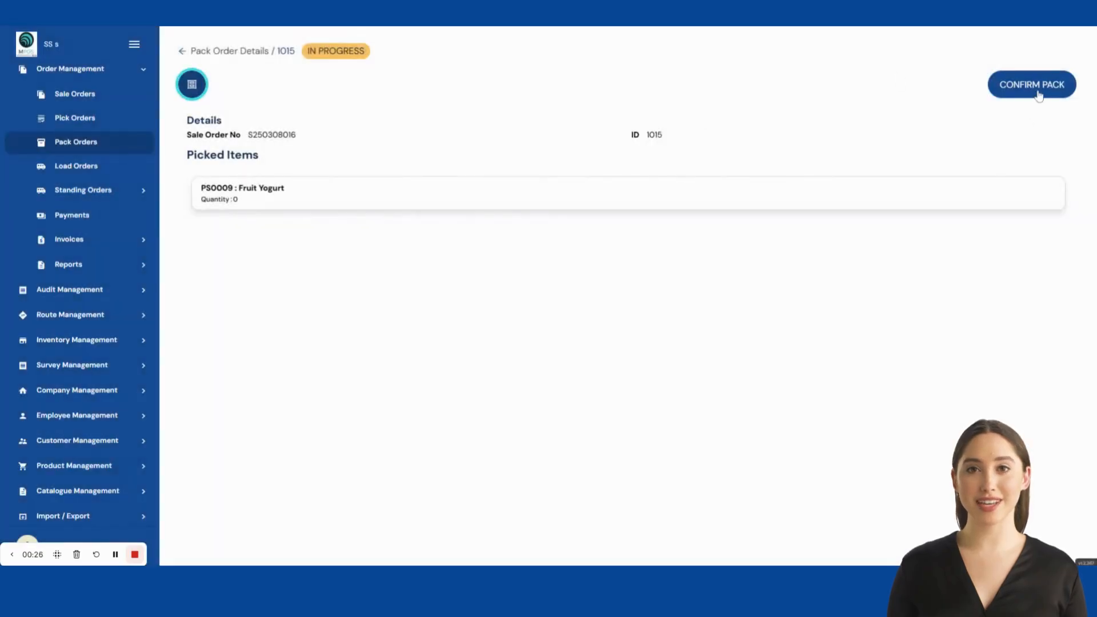
Step: Confirm the pack of the Fruit Yogurt order
{"action": "left_click", "coordinate": [1039, 95]}
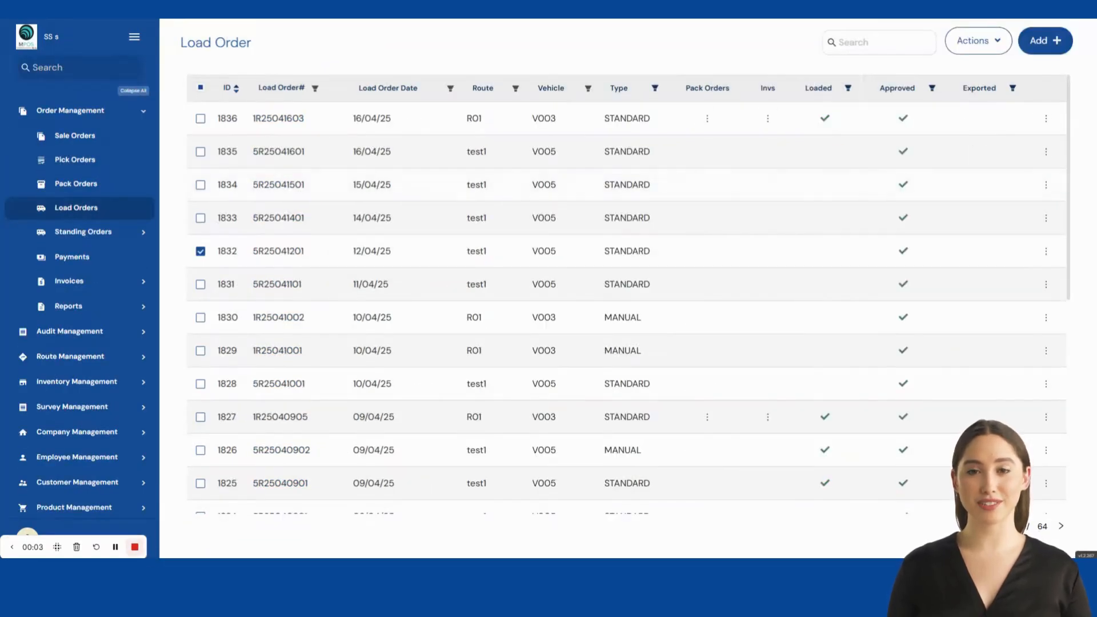
Step: Look over the load orders list and review the export, import and bulk actions available for it
{"action": "left_click_drag", "start_coordinate": [180, 51], "coordinate": [259, 55]}
{"action": "left_click", "coordinate": [288, 56]}
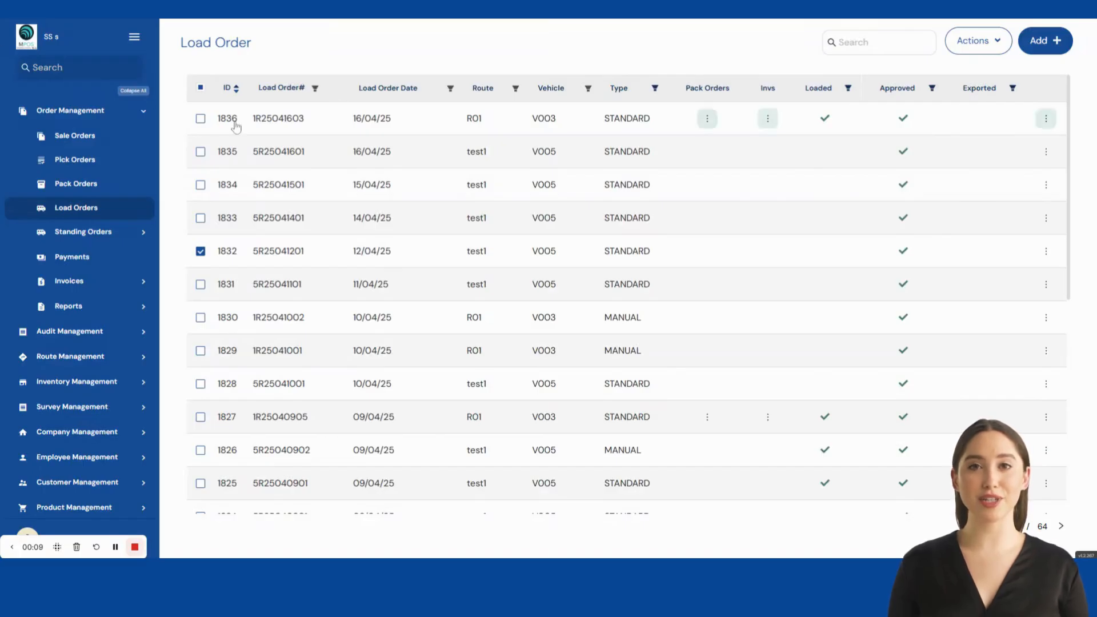
{"action": "left_click", "coordinate": [983, 52]}
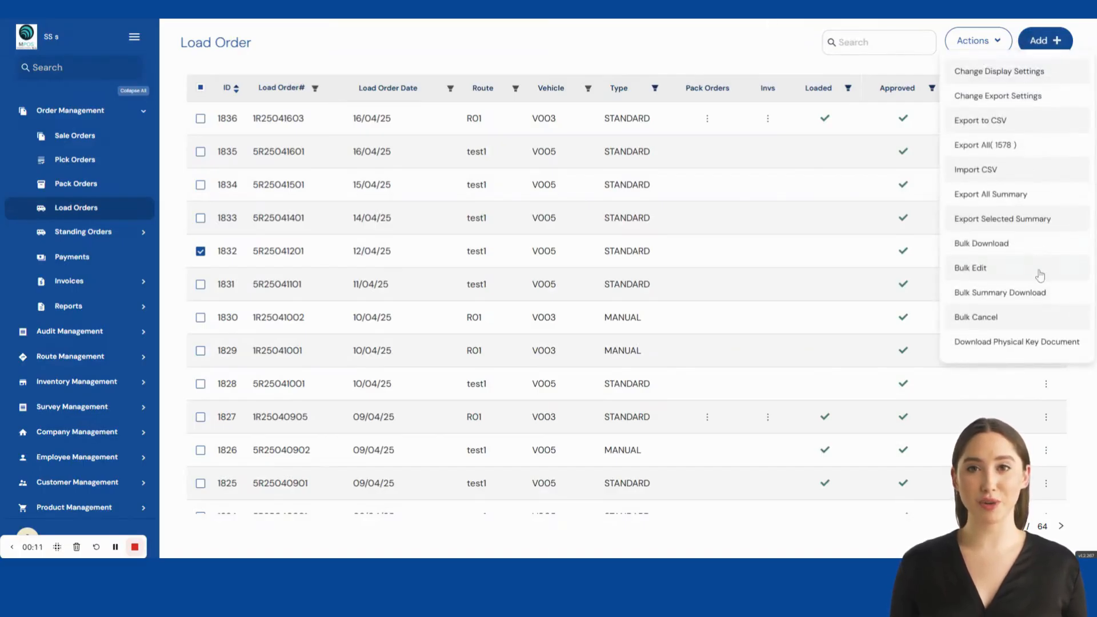
{"action": "left_click", "coordinate": [708, 40]}
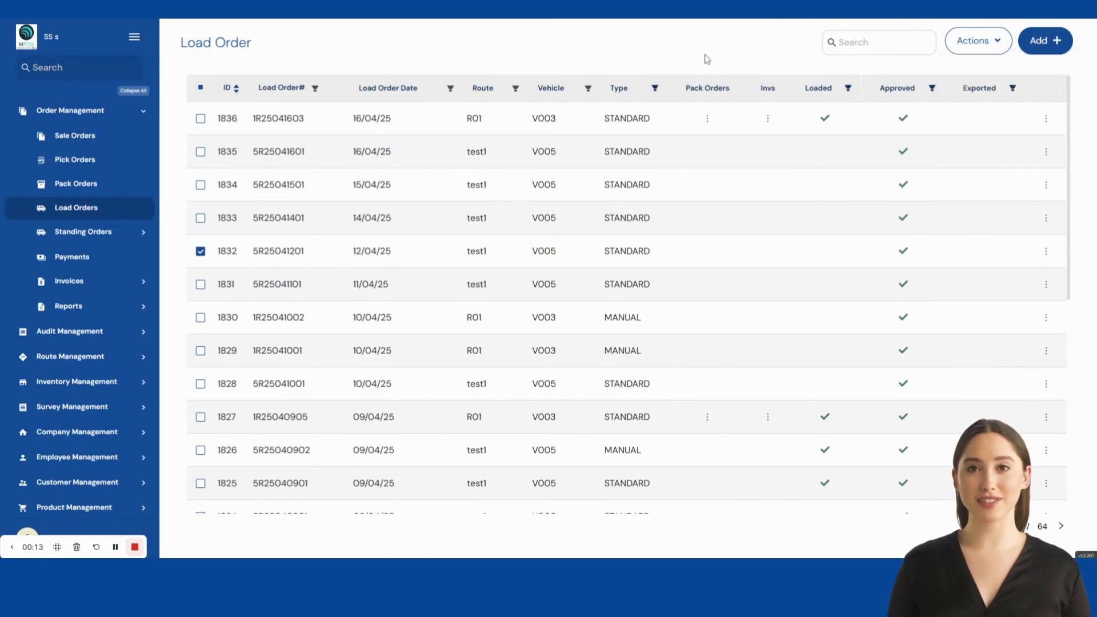
Step: Check the invoices and pack orders linked to the newest load order
{"action": "scroll", "coordinate": [320, 194], "scroll_direction": "down", "scroll_amount": 4}
{"action": "scroll", "coordinate": [320, 194], "scroll_direction": "up", "scroll_amount": 4}
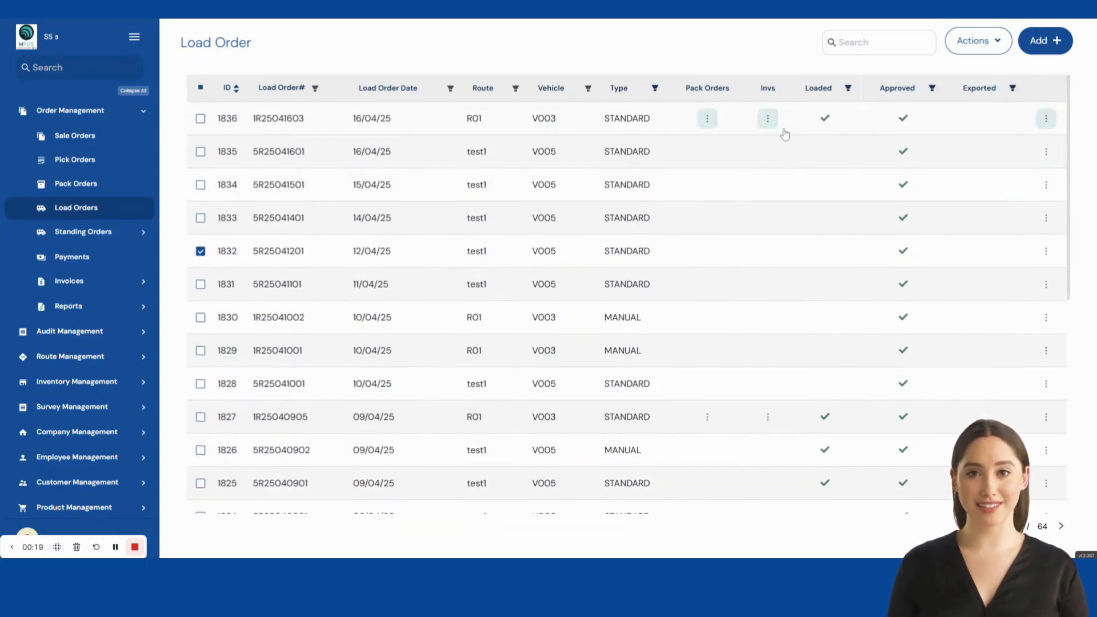
{"action": "left_click", "coordinate": [768, 120]}
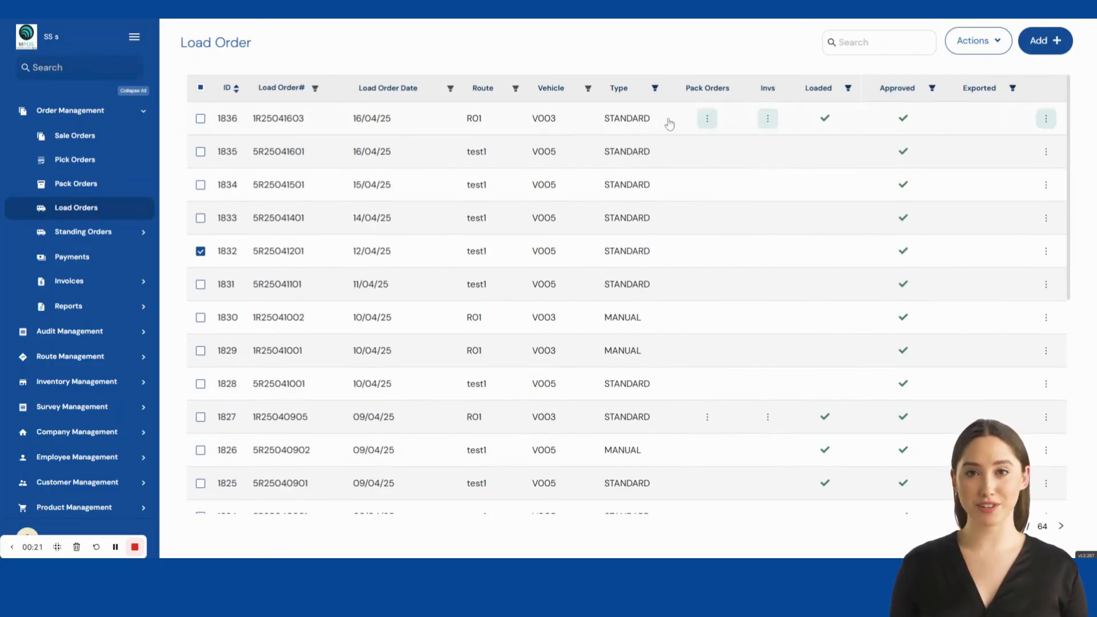
{"action": "left_click", "coordinate": [710, 119]}
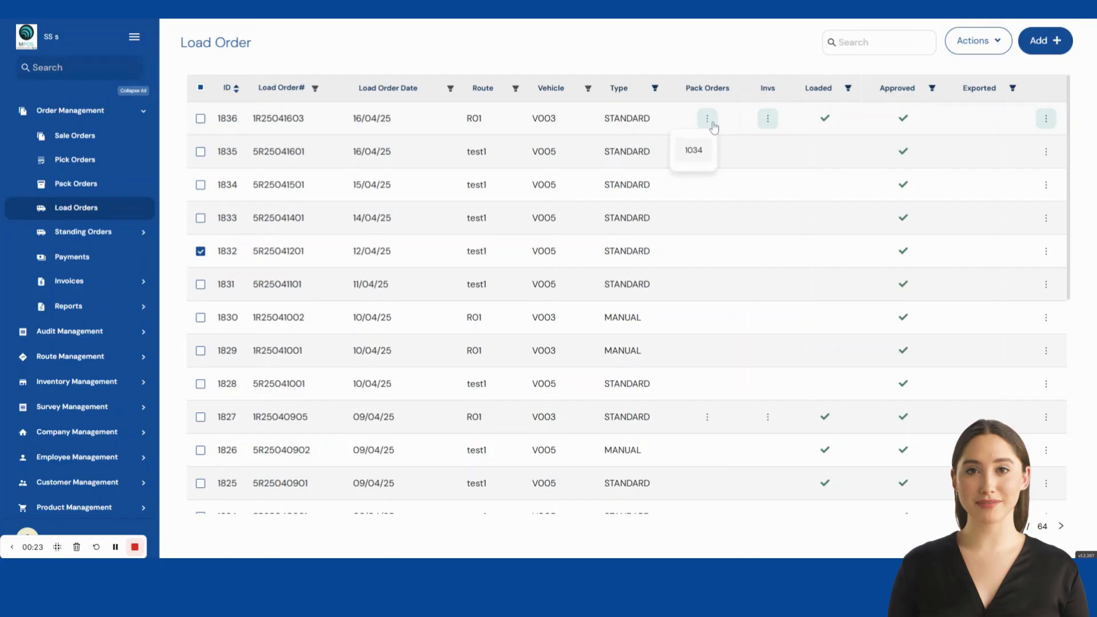
{"action": "left_click", "coordinate": [714, 260]}
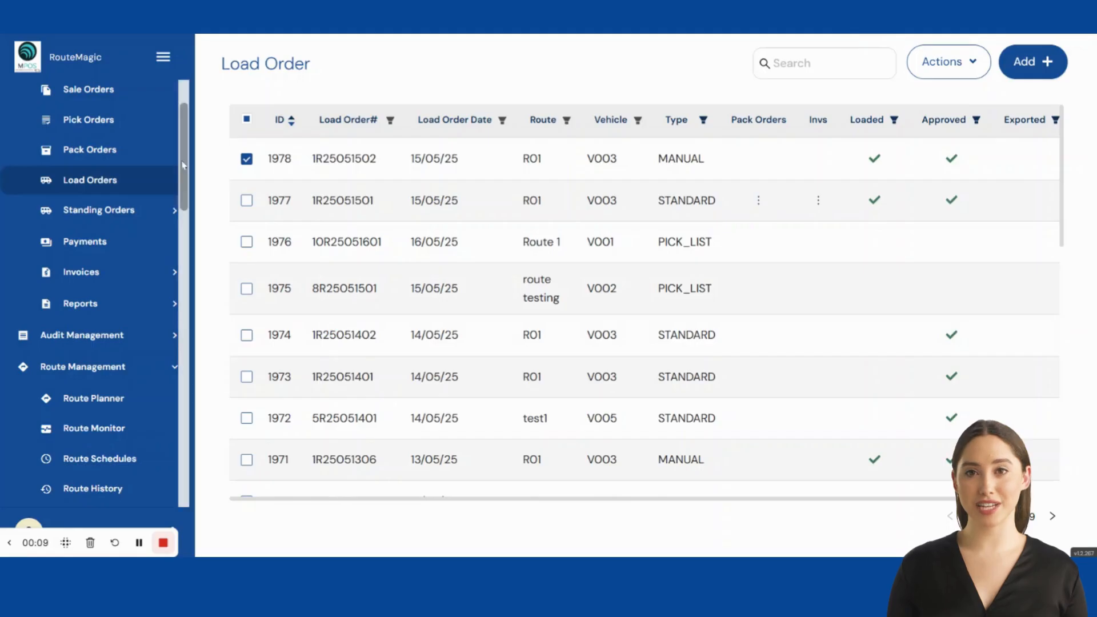
Step: Open the pack orders list and look through its load order creation status
{"action": "left_click", "coordinate": [96, 159]}
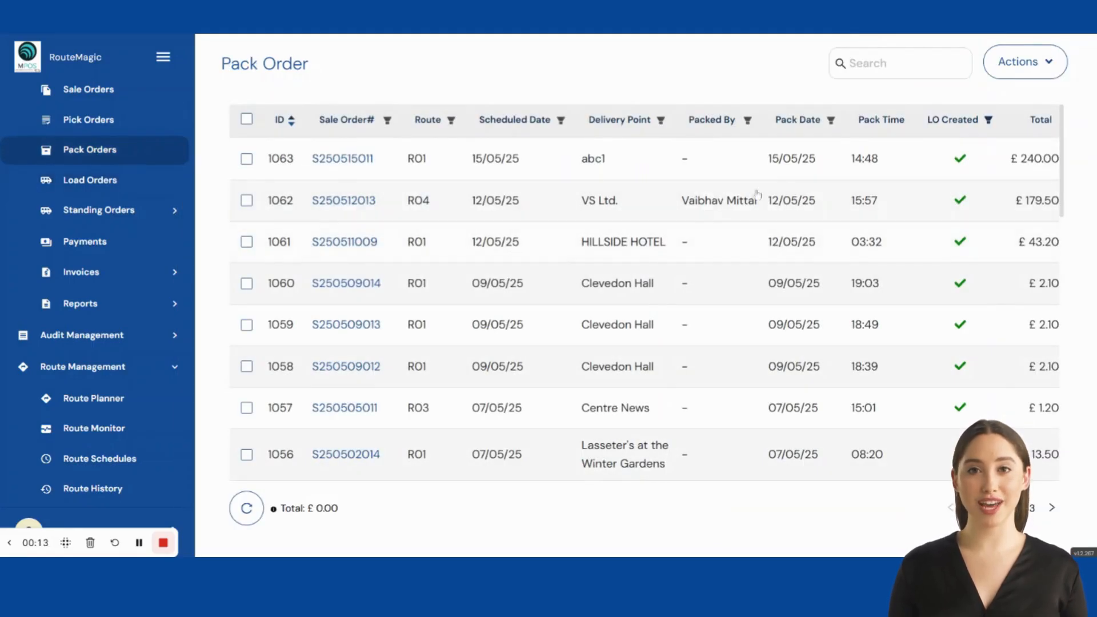
{"action": "scroll", "coordinate": [590, 386], "scroll_direction": "down", "scroll_amount": 15}
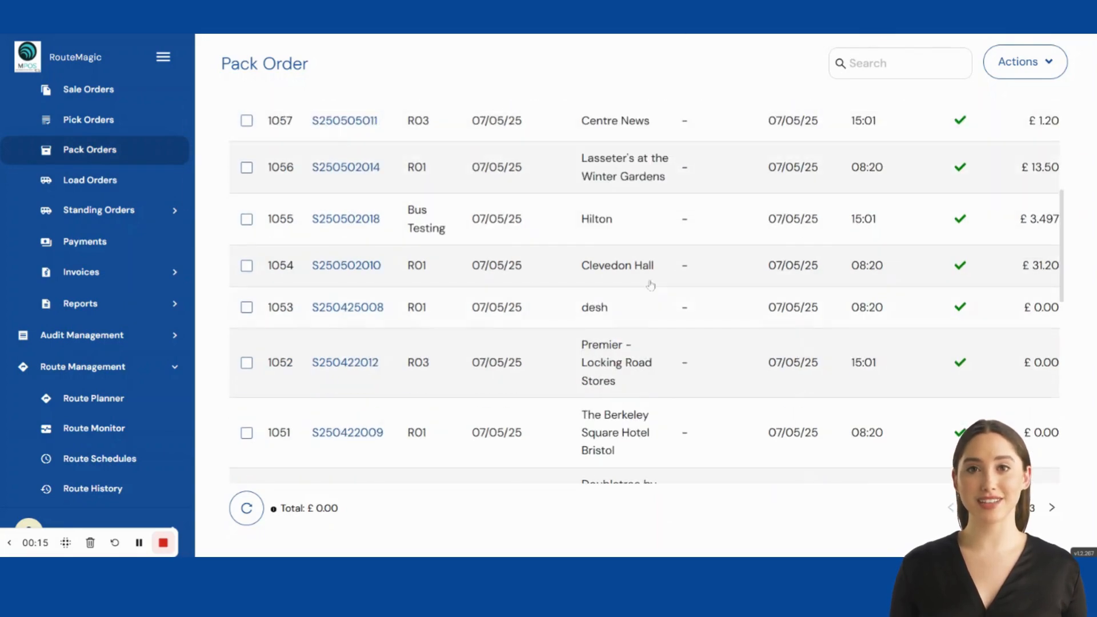
Step: Open the unapproved PICK_LIST load order on the "route testing" route and approve it
{"action": "left_click", "coordinate": [115, 186]}
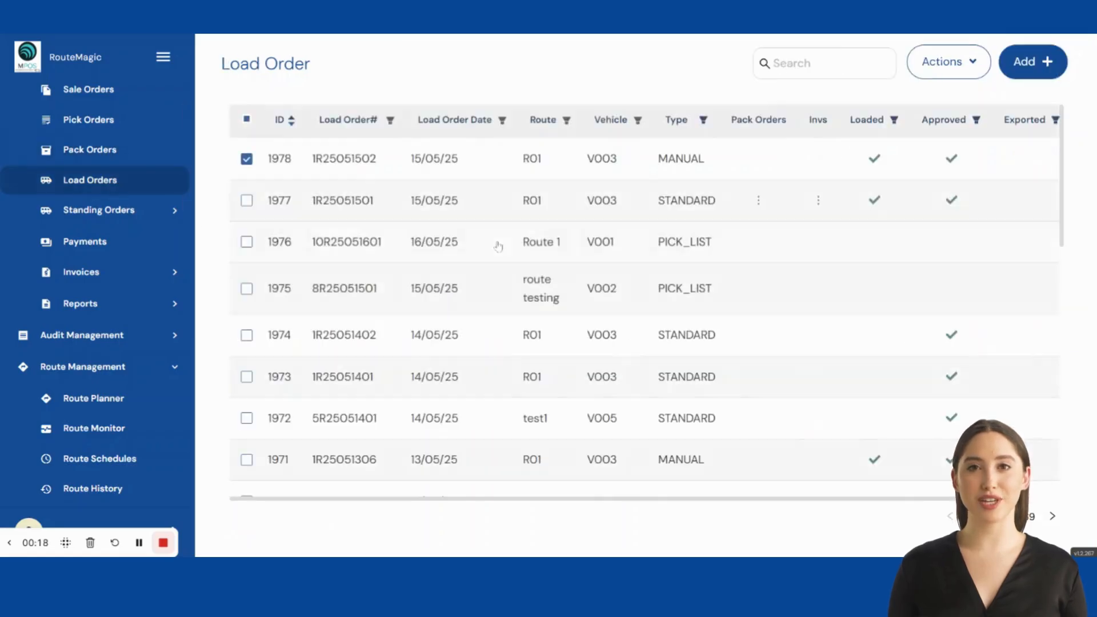
{"action": "left_click", "coordinate": [531, 299]}
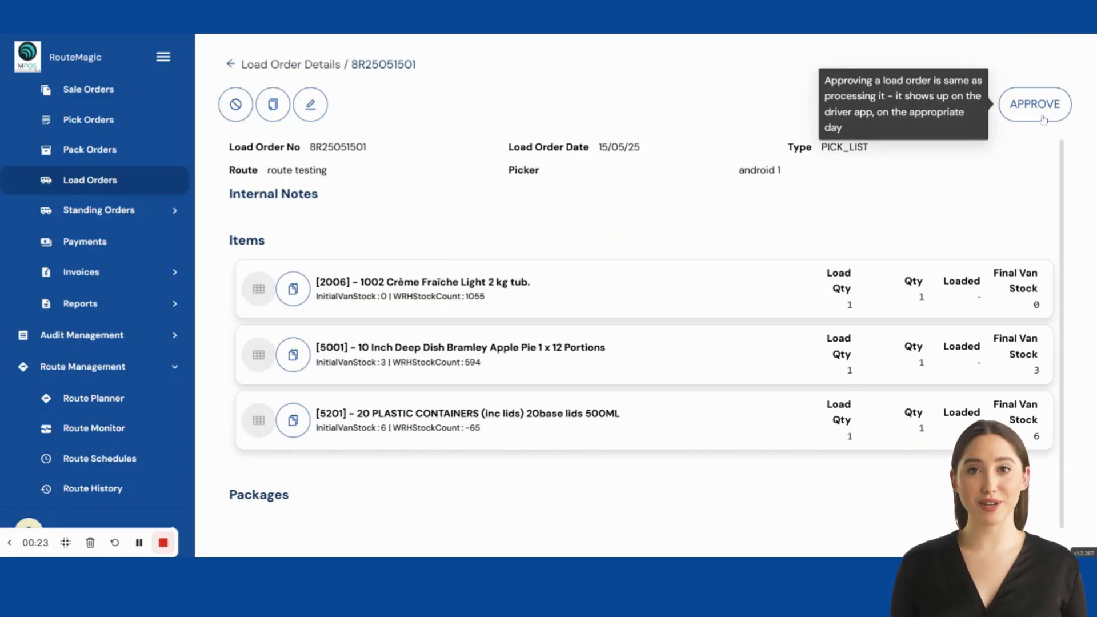
{"action": "left_click", "coordinate": [1039, 117]}
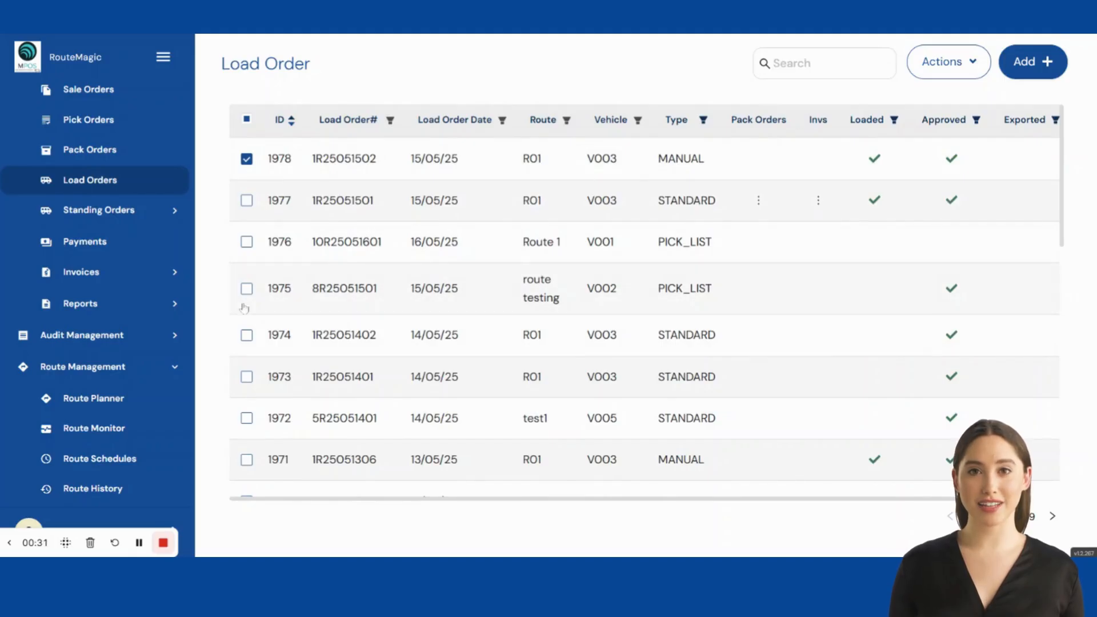
Step: Select the unapproved PICK_LIST load order on Route 1 and review the bulk actions available for the selection
{"action": "left_click", "coordinate": [246, 242]}
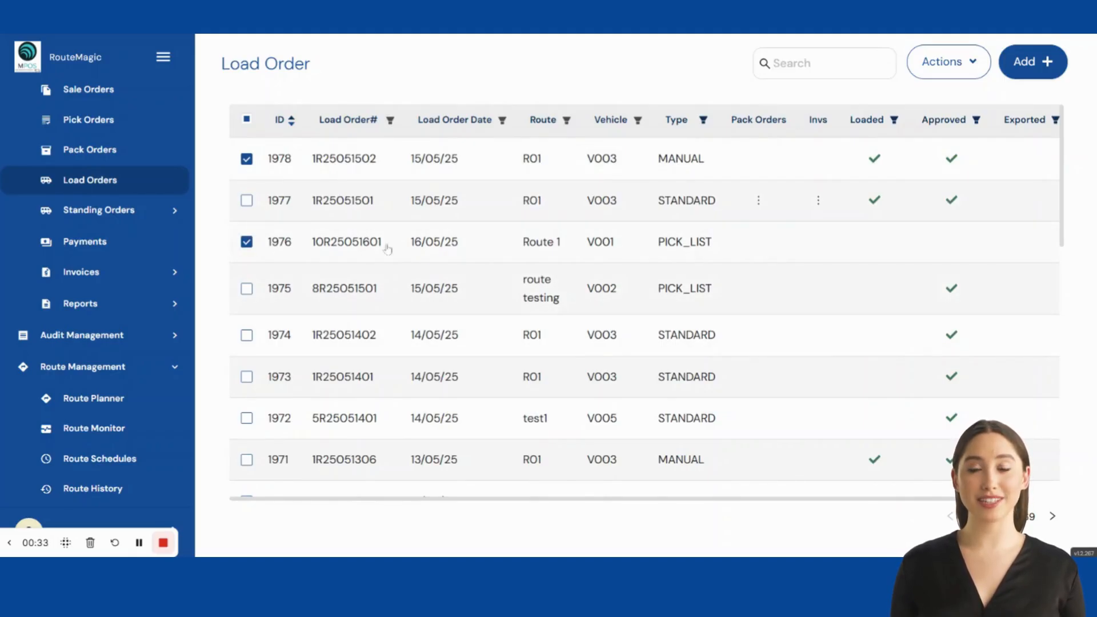
{"action": "left_click", "coordinate": [940, 70]}
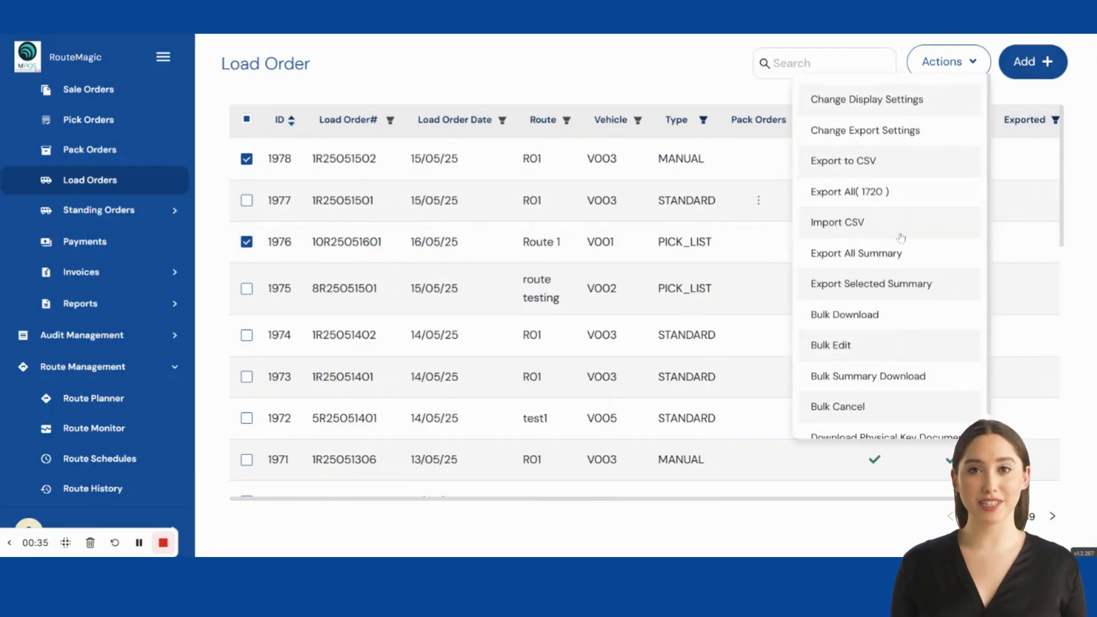
{"action": "scroll", "coordinate": [838, 329], "scroll_direction": "down", "scroll_amount": 1}
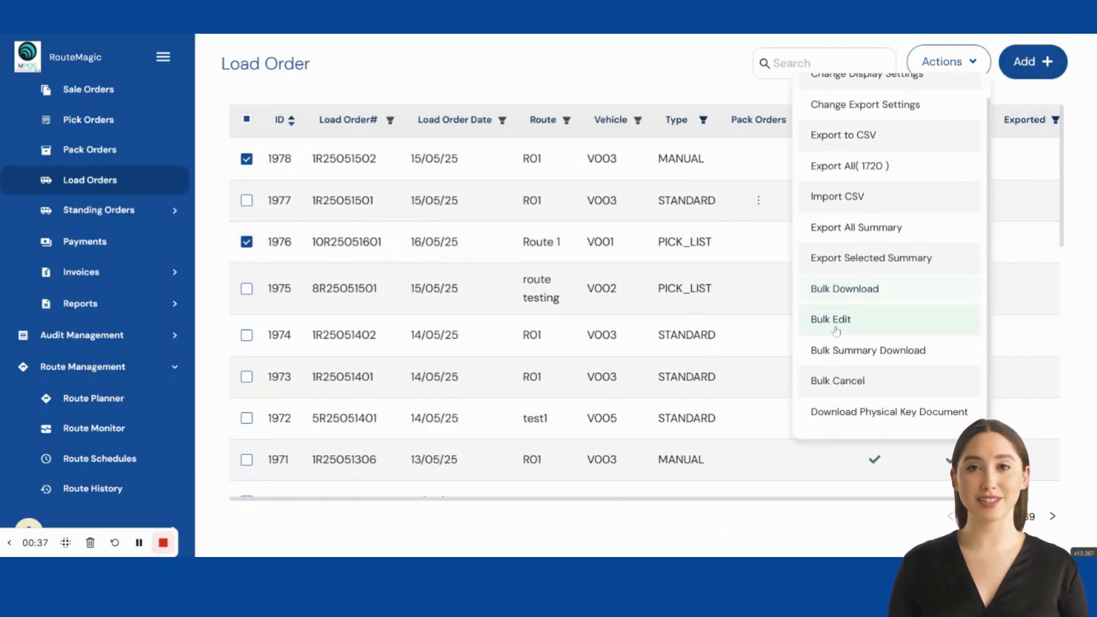
{"action": "scroll", "coordinate": [836, 323], "scroll_direction": "up", "scroll_amount": 1}
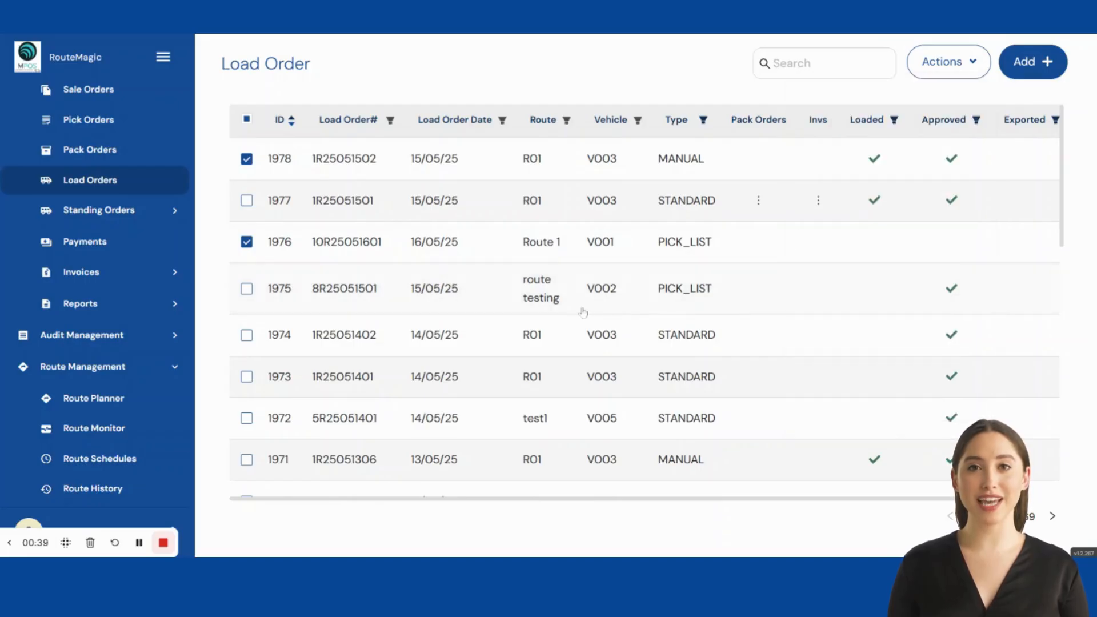
Step: Try to approve the PICK_LIST load order on Route 1 from its details
{"action": "left_click", "coordinate": [495, 312]}
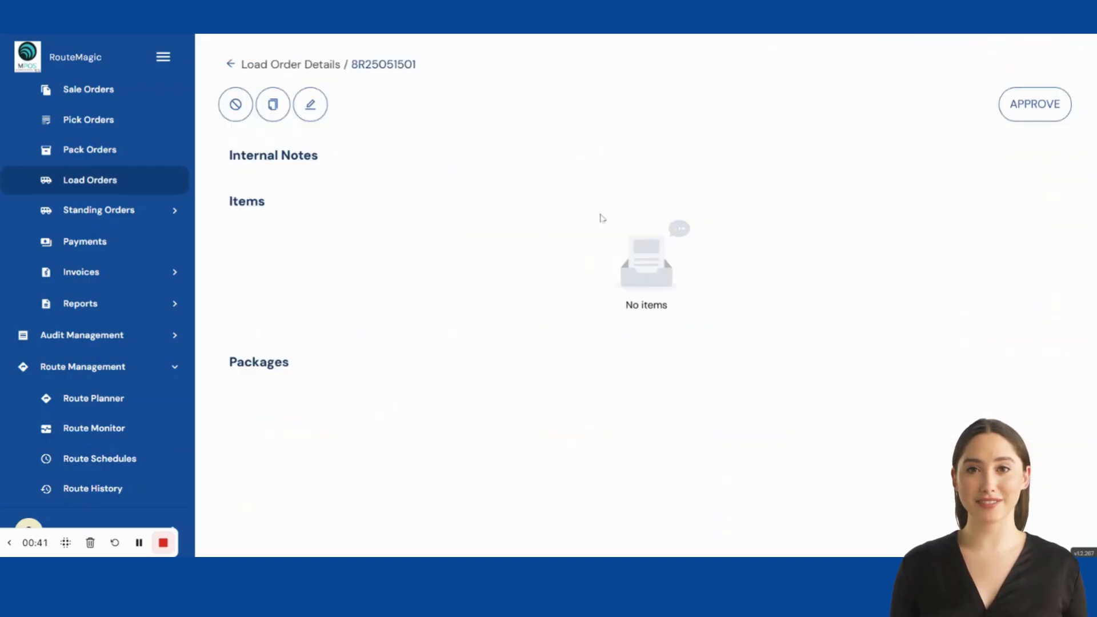
{"action": "left_click", "coordinate": [1050, 109]}
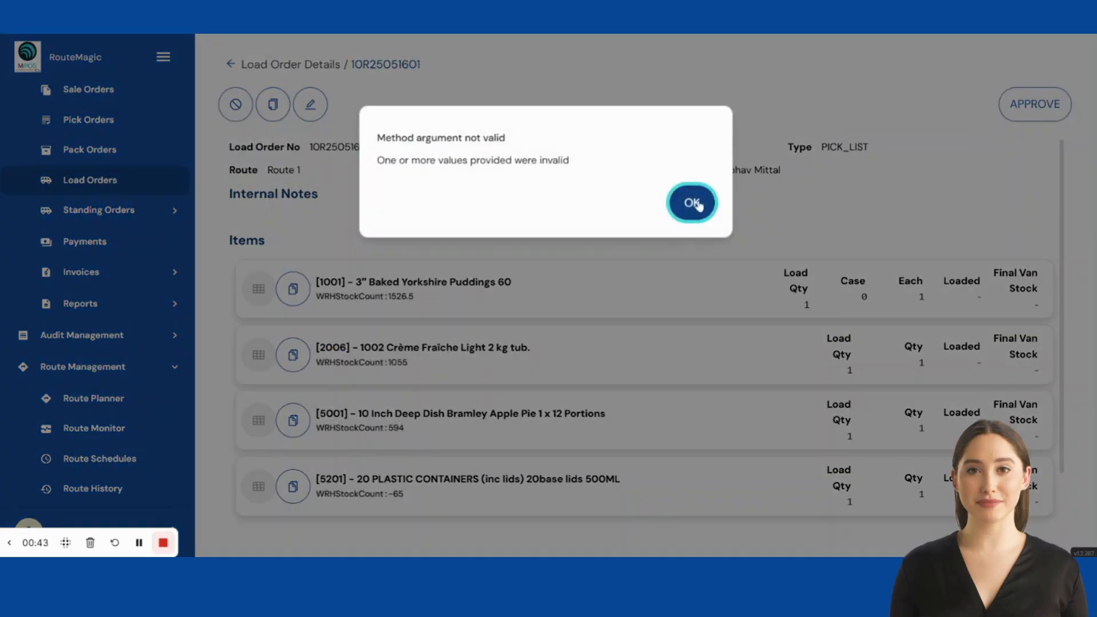
{"action": "left_click", "coordinate": [707, 205]}
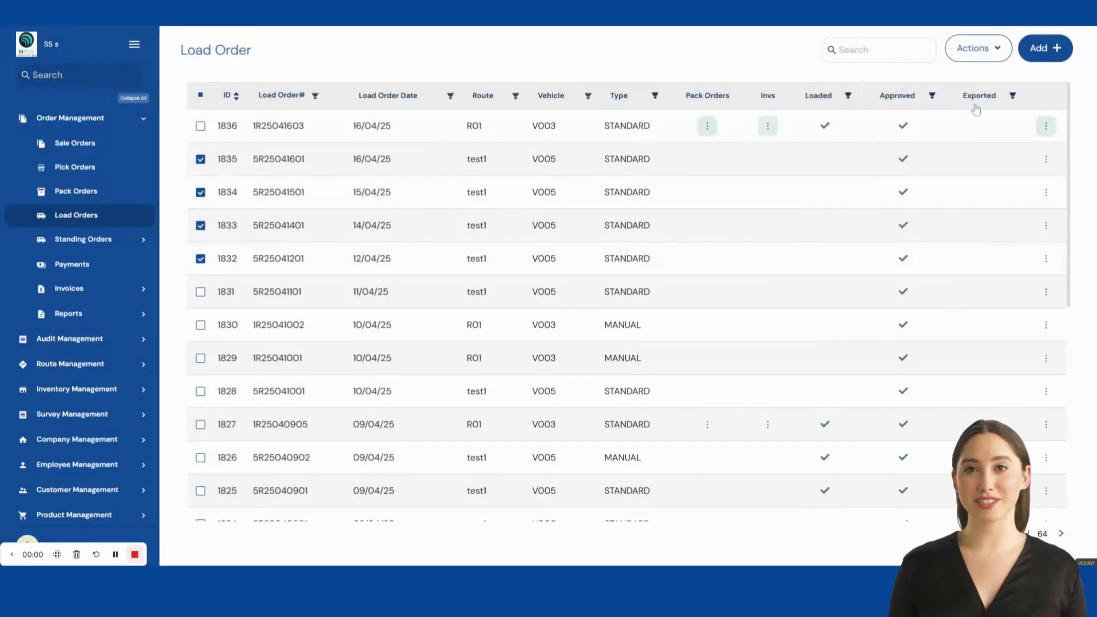
Step: Turn the exported and invoices columns off and back on in the load order display settings, and save the settings
{"action": "left_click", "coordinate": [979, 49]}
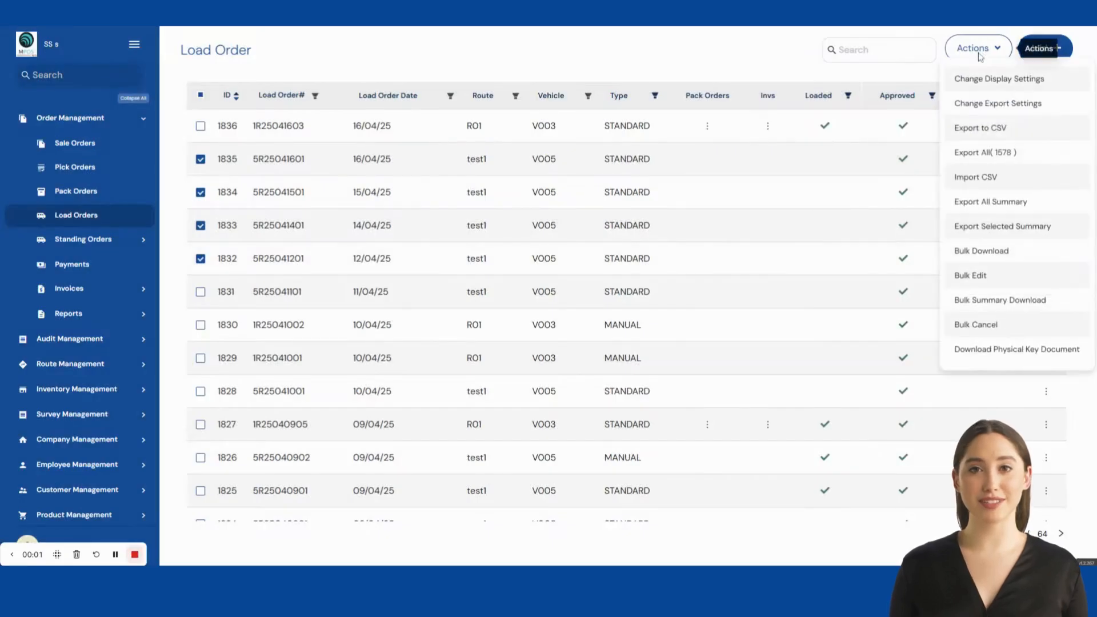
{"action": "left_click", "coordinate": [971, 80]}
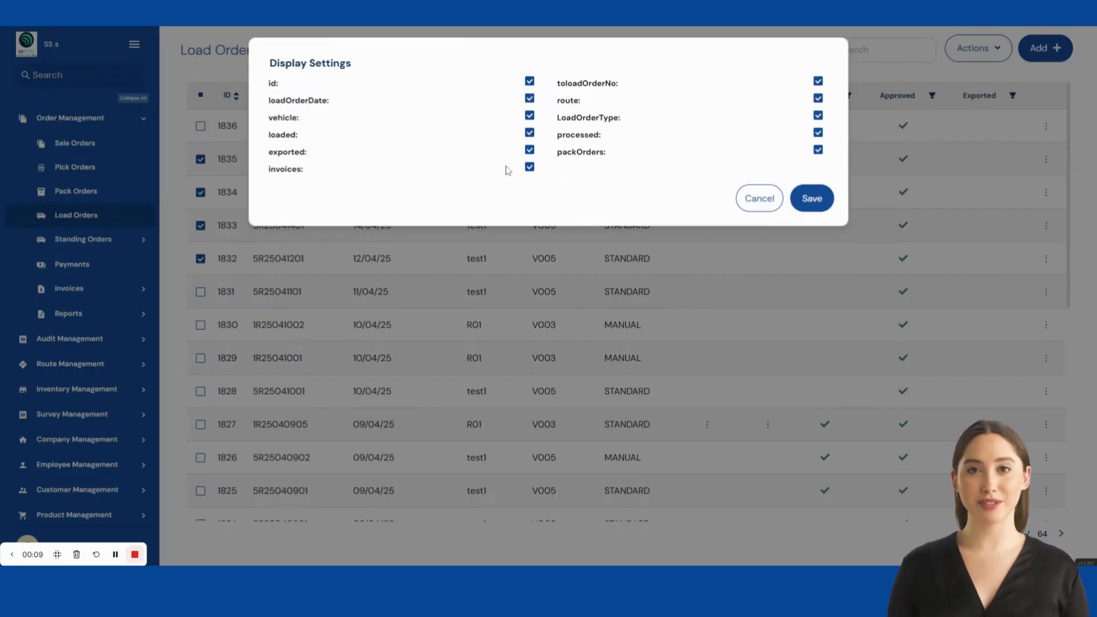
{"action": "left_click", "coordinate": [530, 168]}
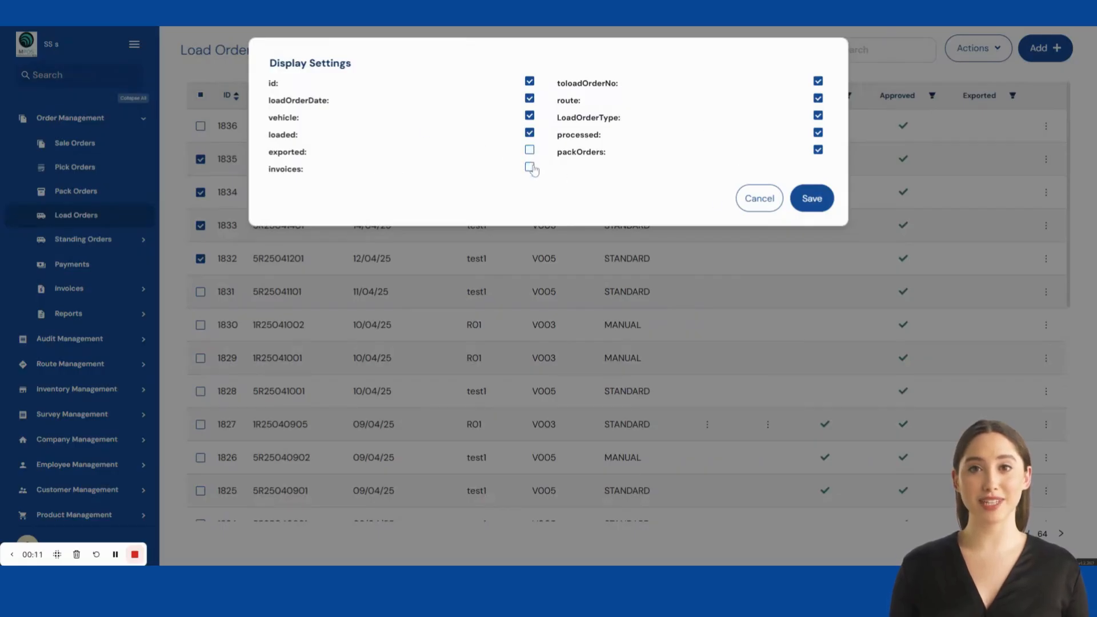
{"action": "left_click", "coordinate": [530, 167]}
{"action": "left_click", "coordinate": [530, 150]}
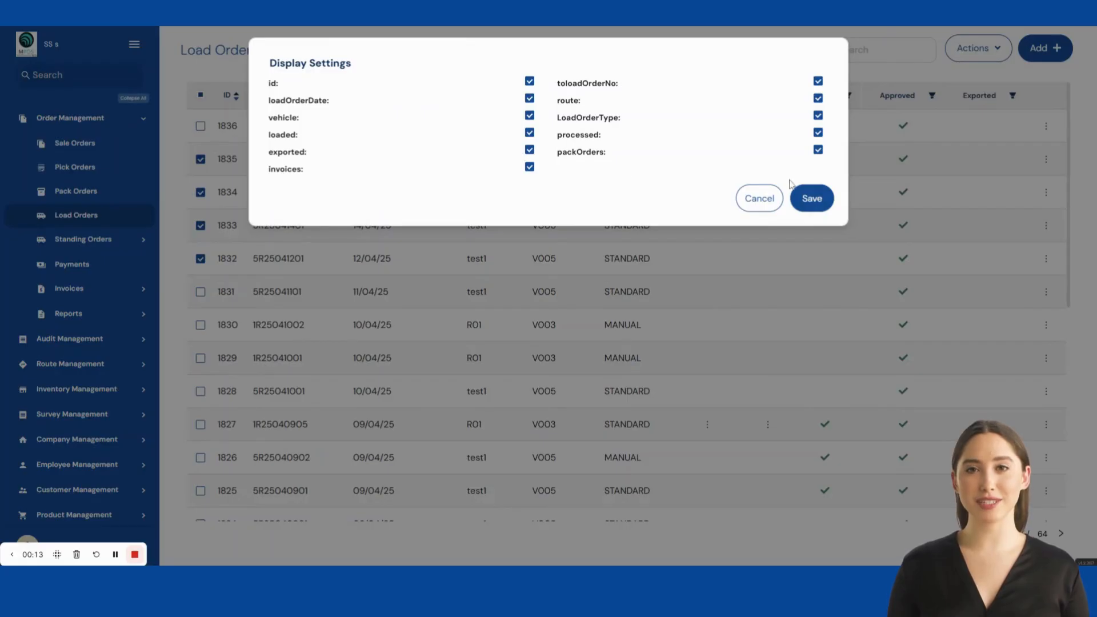
{"action": "left_click", "coordinate": [812, 197]}
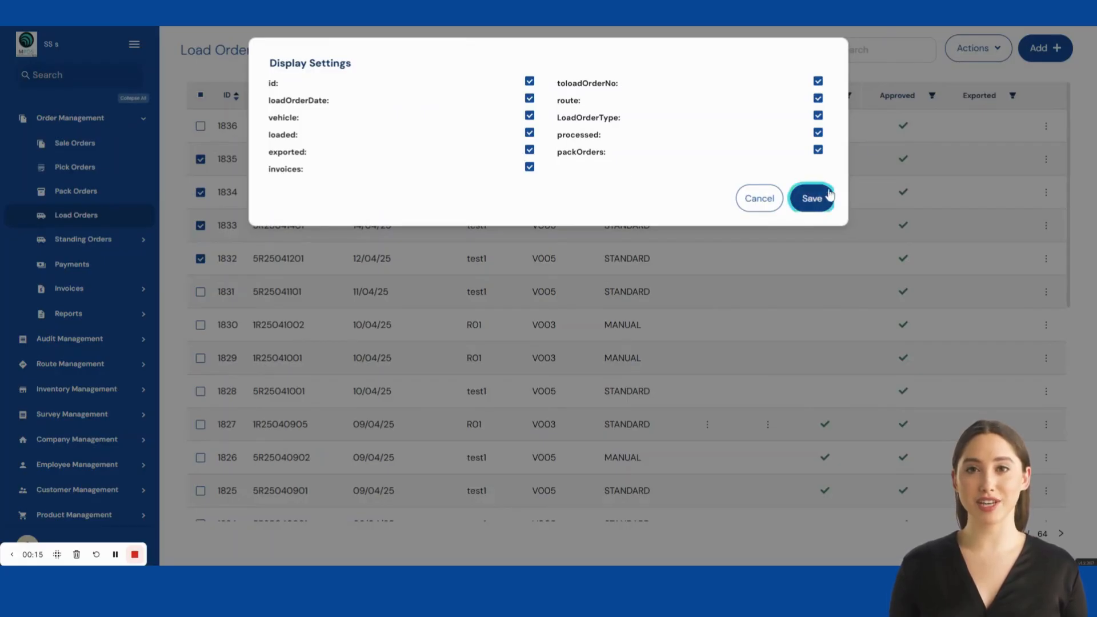
Step: Include the Payment Type and Total columns in the load order export settings and save them
{"action": "left_click", "coordinate": [973, 49]}
{"action": "left_click", "coordinate": [972, 104]}
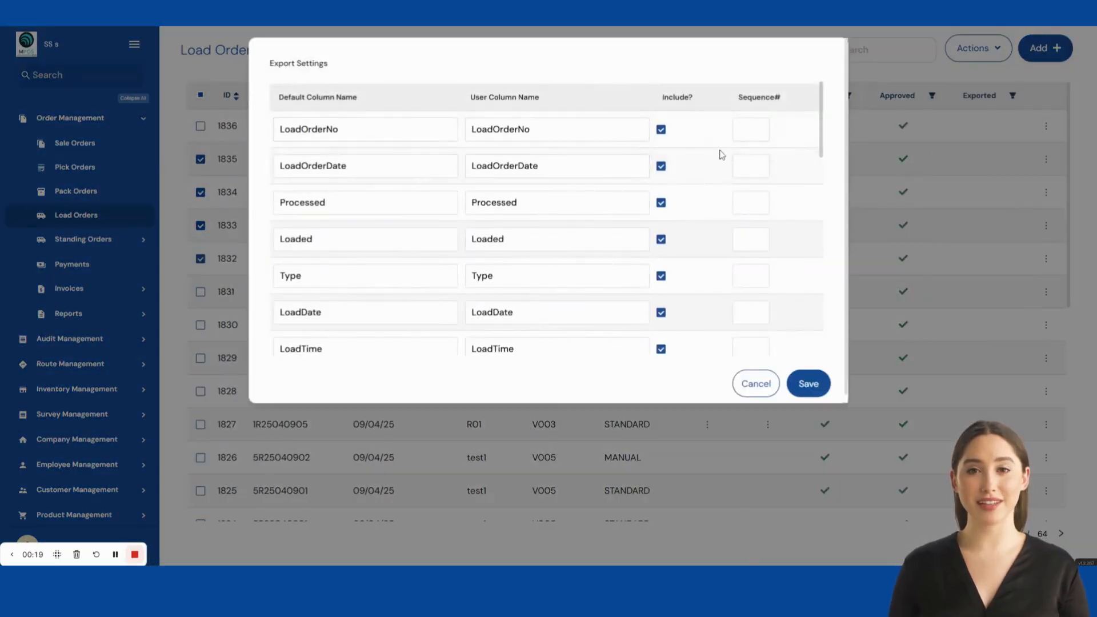
{"action": "scroll", "coordinate": [697, 228], "scroll_direction": "down", "scroll_amount": 6}
{"action": "scroll", "coordinate": [693, 255], "scroll_direction": "up", "scroll_amount": 5}
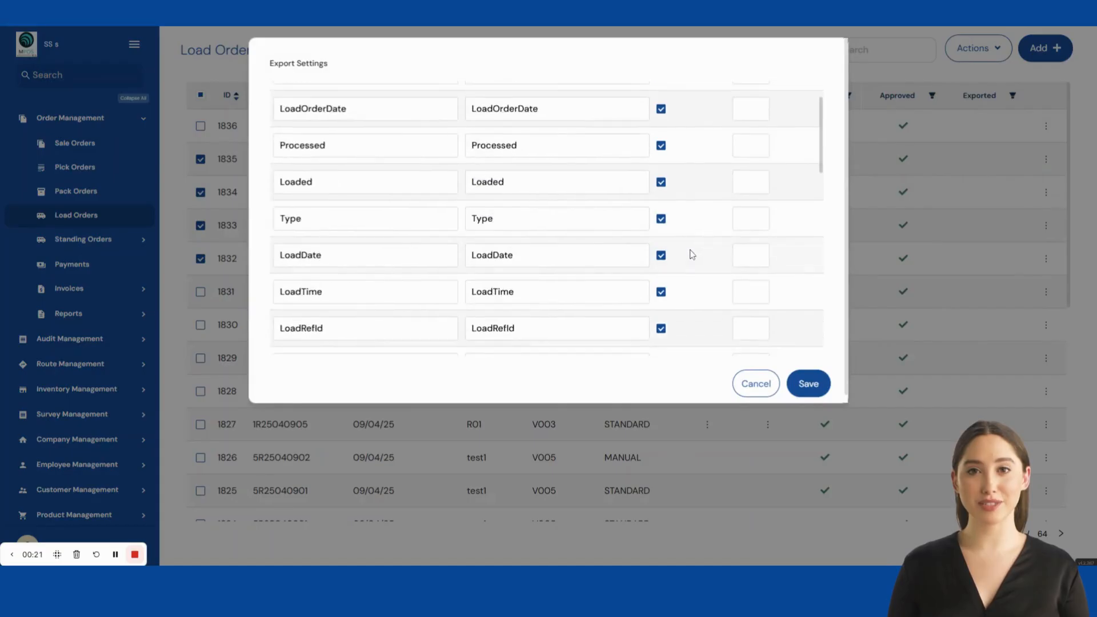
{"action": "scroll", "coordinate": [691, 252], "scroll_direction": "down", "scroll_amount": 5}
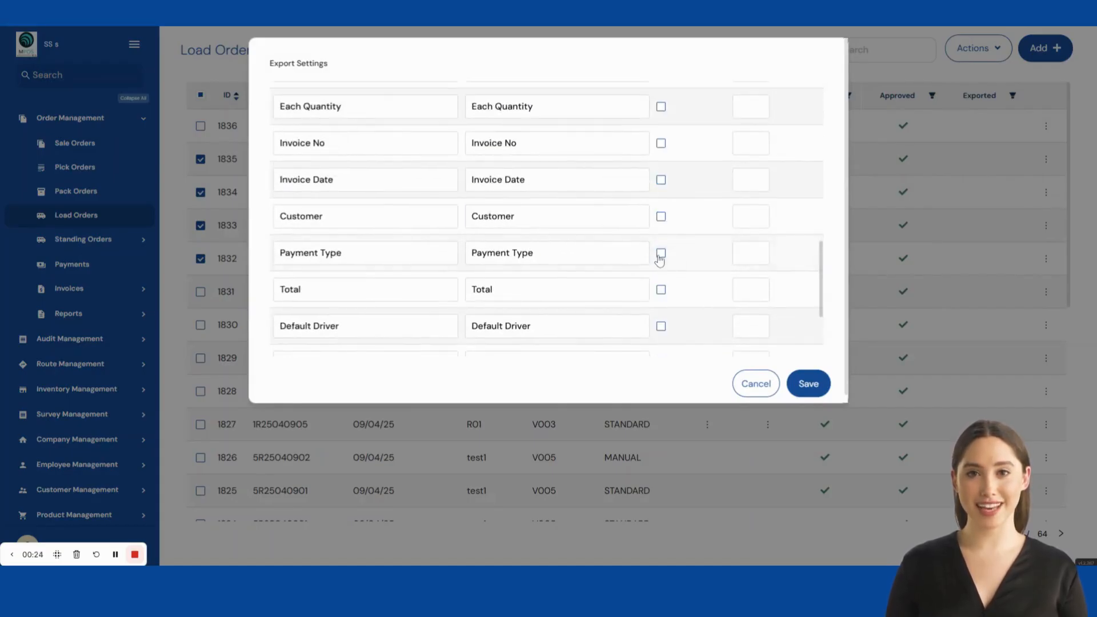
{"action": "left_click", "coordinate": [661, 254]}
{"action": "left_click", "coordinate": [661, 289]}
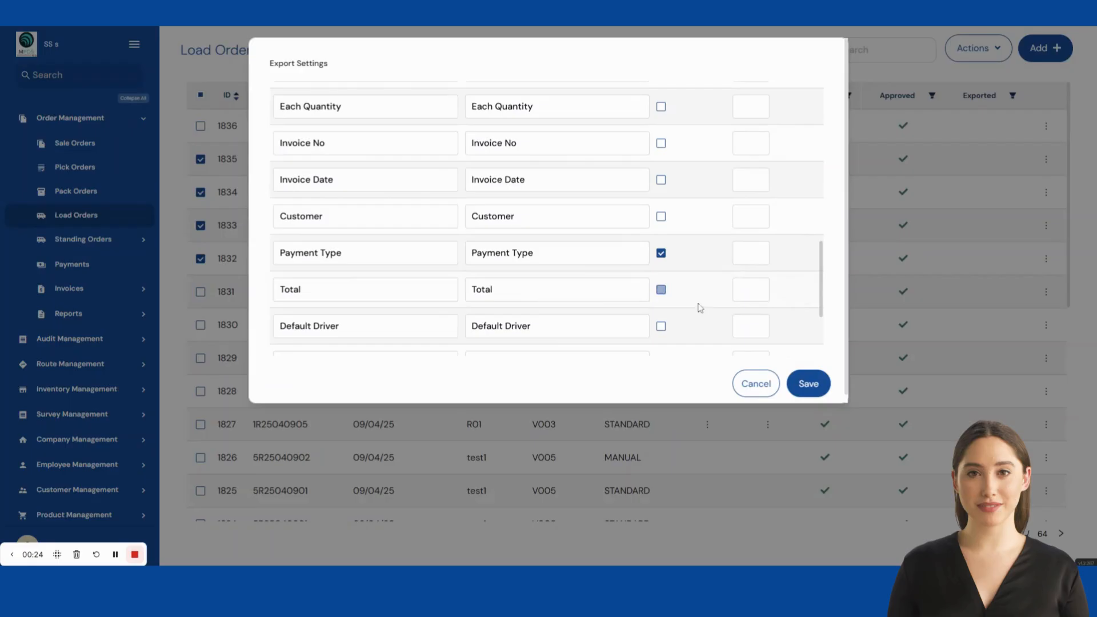
{"action": "left_click", "coordinate": [796, 381]}
Step: Open the selected load orders for bulk editing, review the product quantities per order, and close without saving
{"action": "left_click", "coordinate": [994, 50]}
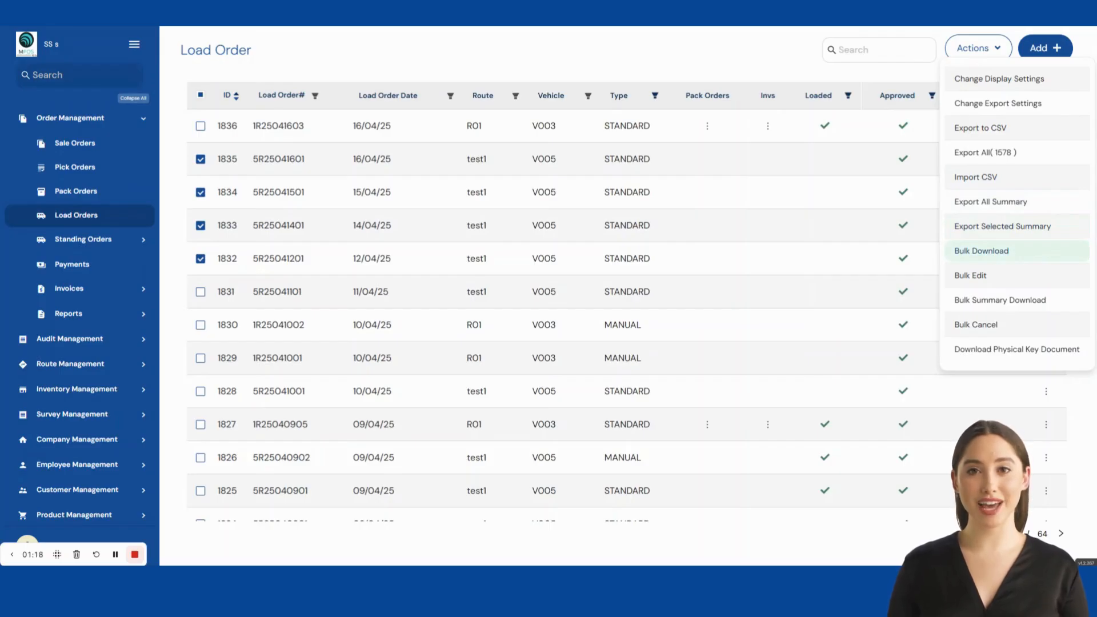
{"action": "left_click", "coordinate": [1017, 278]}
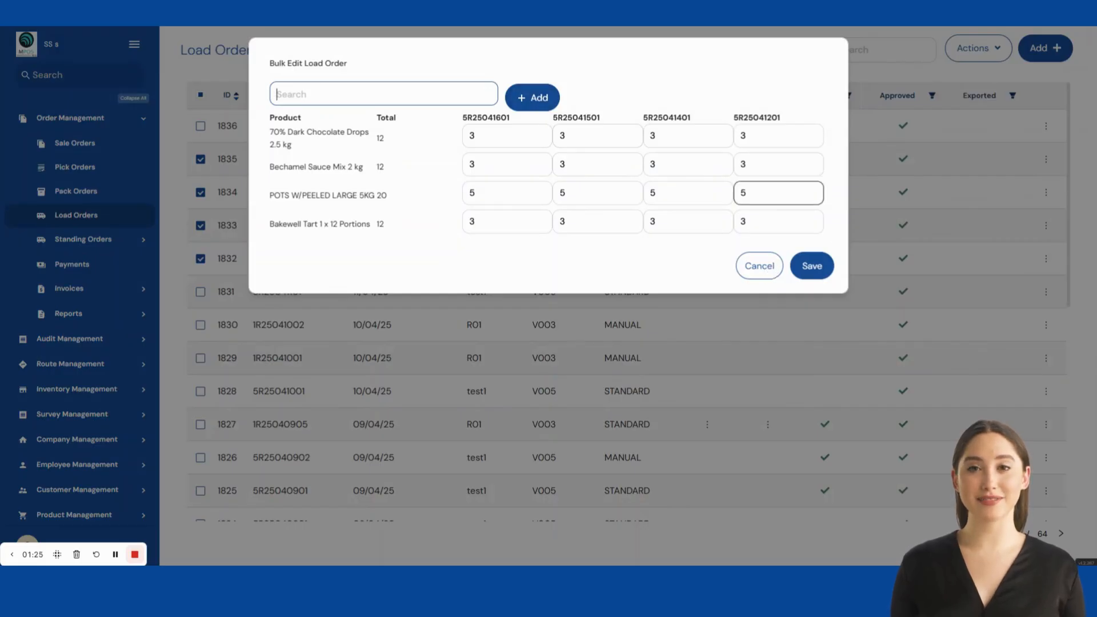
{"action": "left_click", "coordinate": [765, 279]}
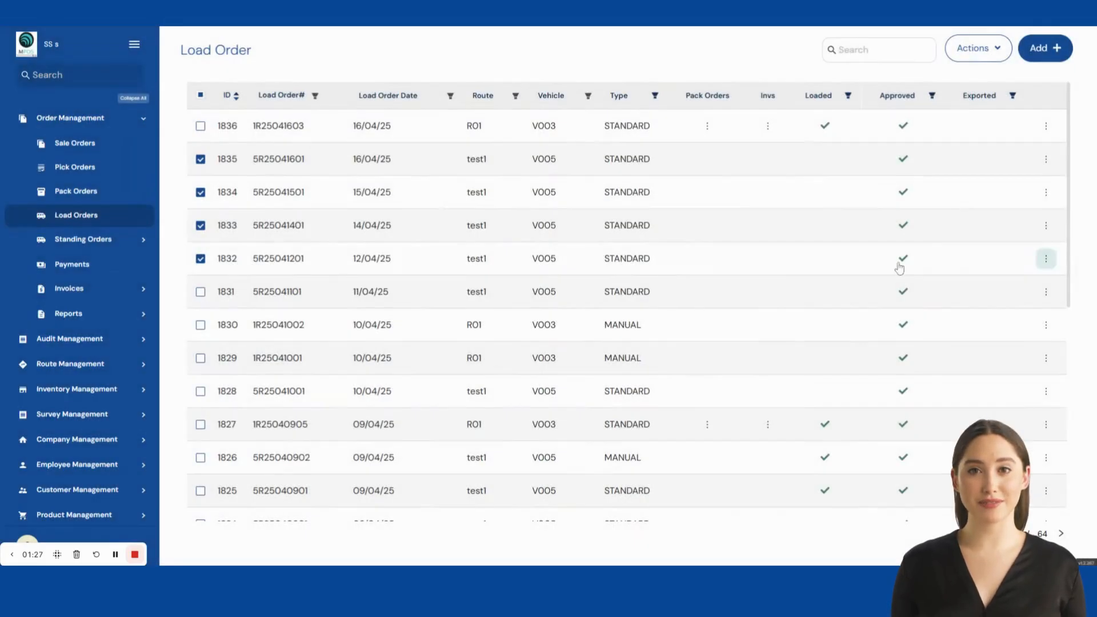
Step: Download the physical key document from the load order list
{"action": "left_click", "coordinate": [993, 49]}
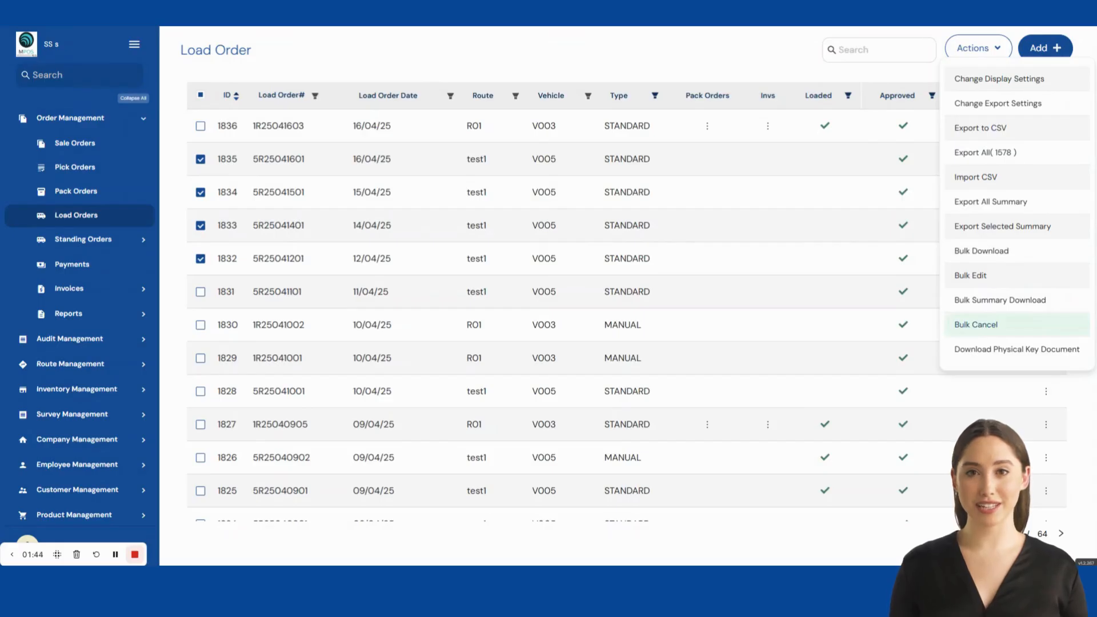
{"action": "left_click", "coordinate": [979, 353]}
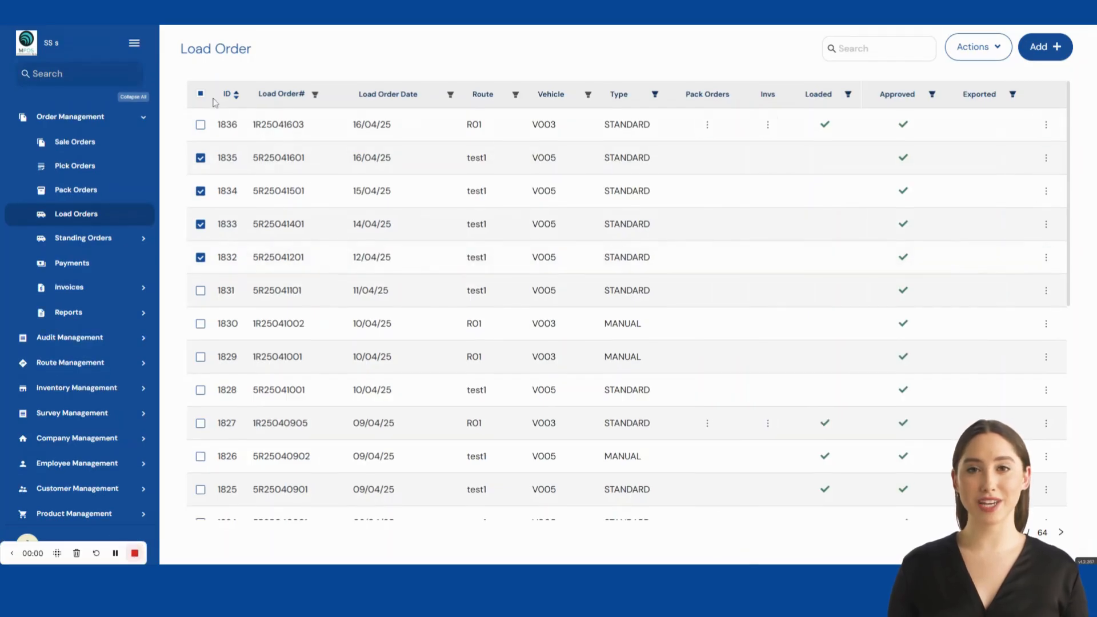
Step: Select and deselect all listed load orders, review the details of the 15/04/25 order on route test1, and return to the list
{"action": "left_click", "coordinate": [202, 96]}
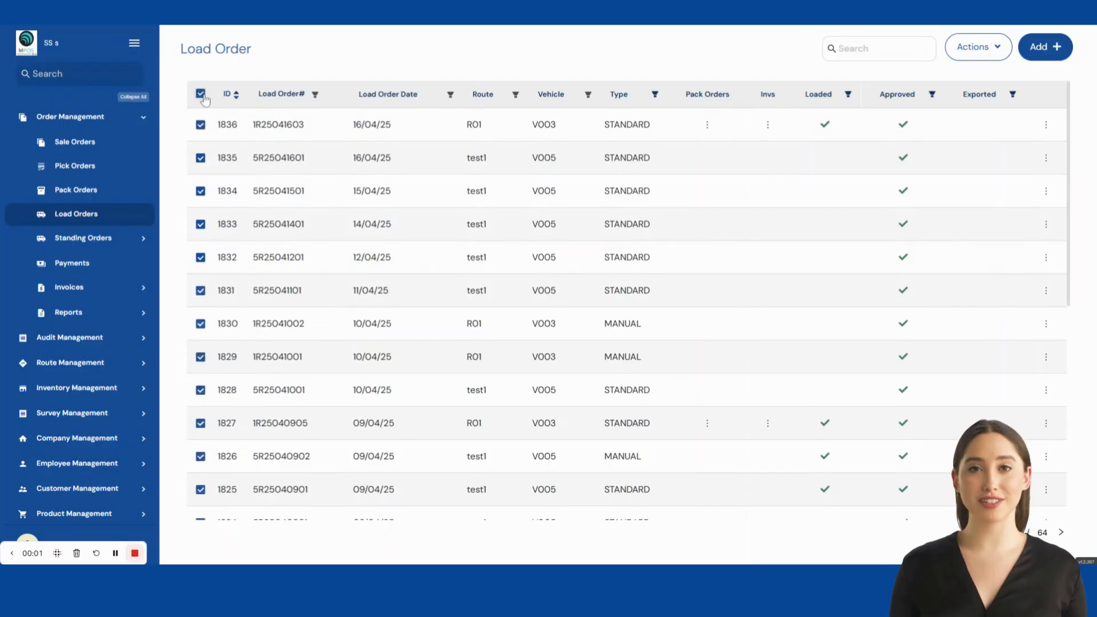
{"action": "left_click", "coordinate": [201, 95]}
{"action": "left_click", "coordinate": [377, 191]}
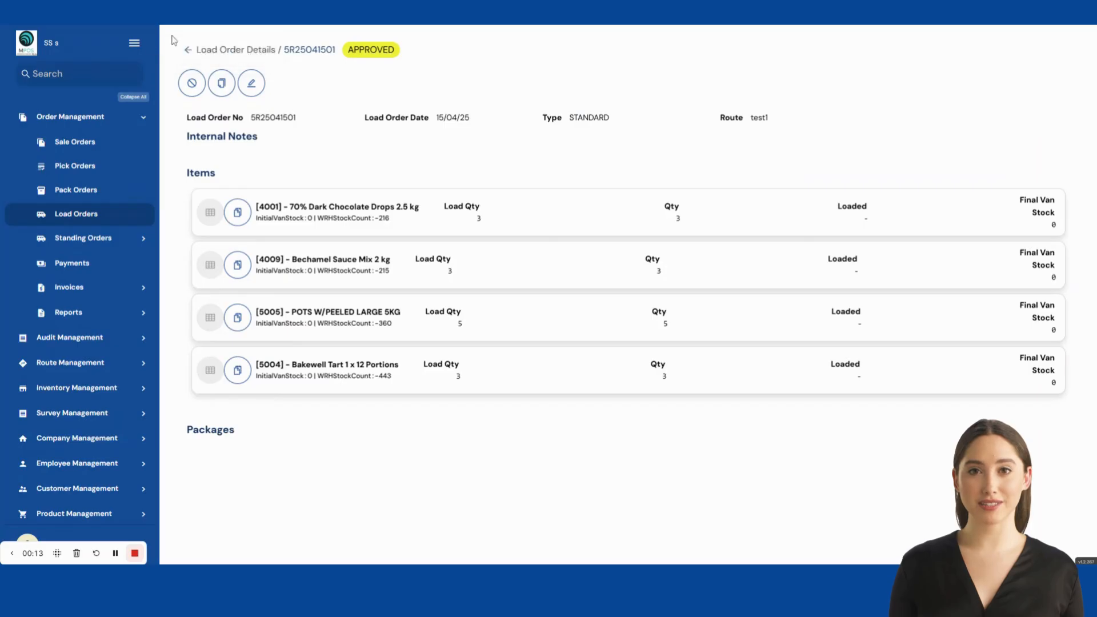
{"action": "left_click", "coordinate": [188, 48]}
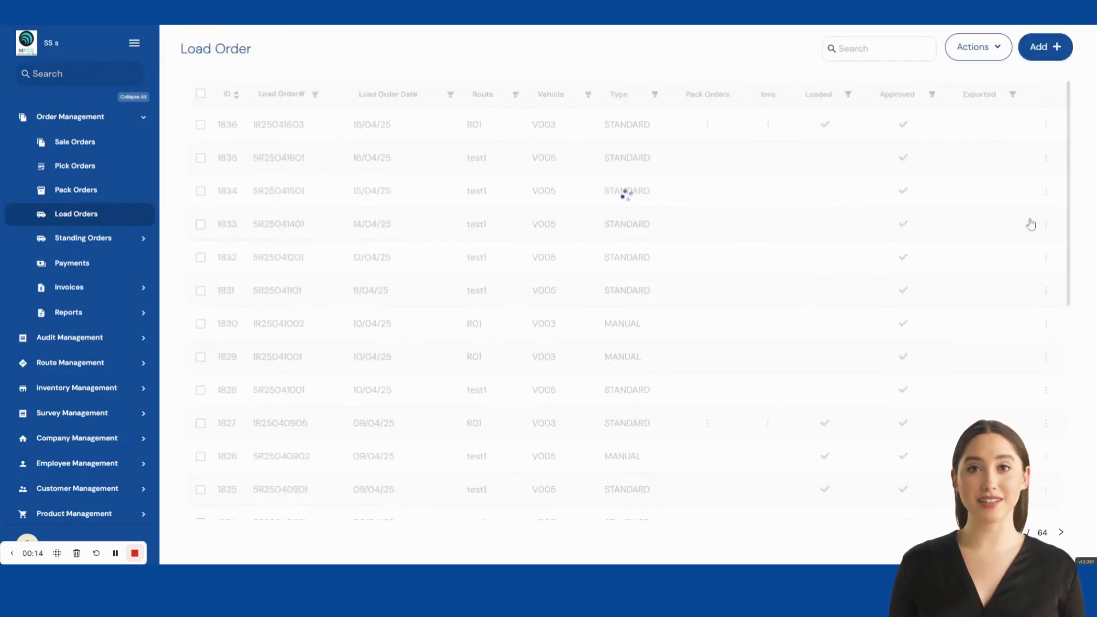
{"action": "left_click", "coordinate": [1046, 224]}
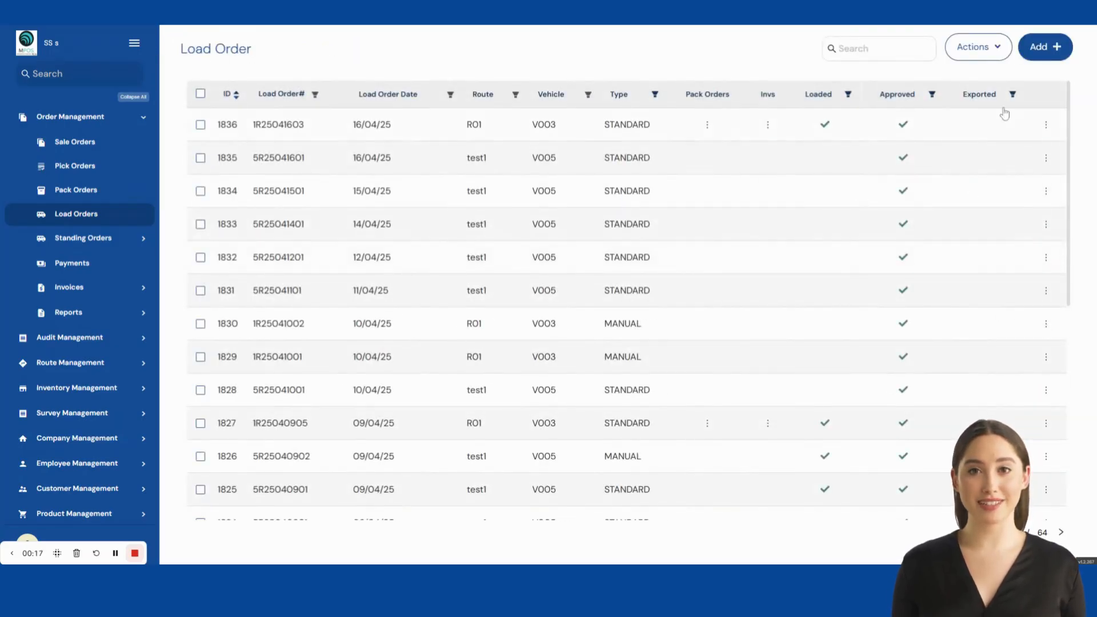
{"action": "left_click", "coordinate": [981, 57]}
{"action": "left_click", "coordinate": [852, 256]}
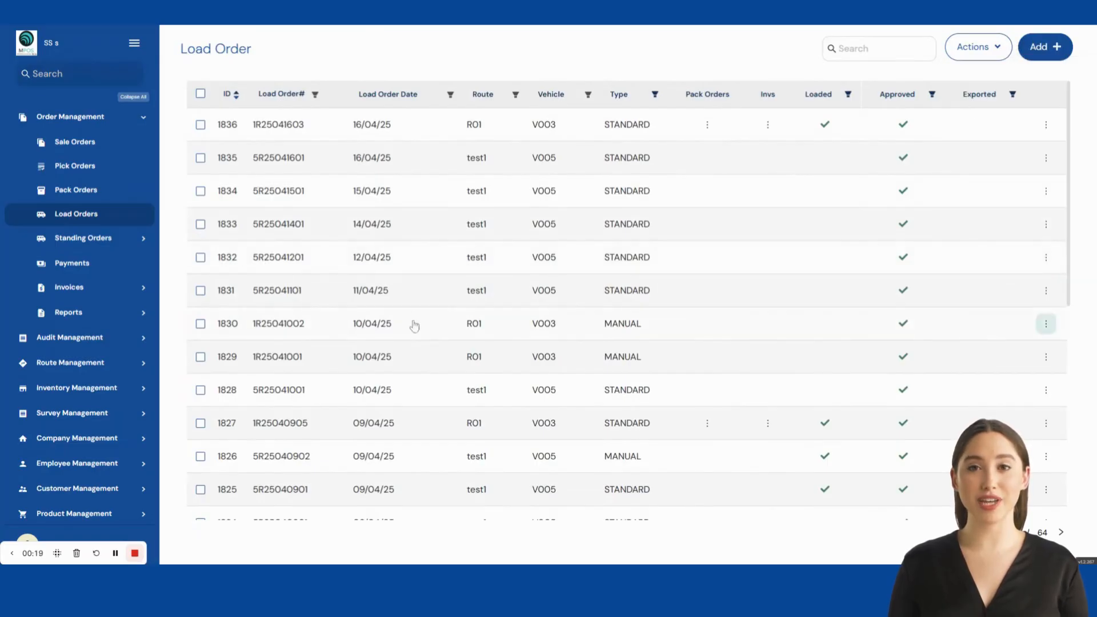
{"action": "scroll", "coordinate": [423, 311], "scroll_direction": "down", "scroll_amount": 1}
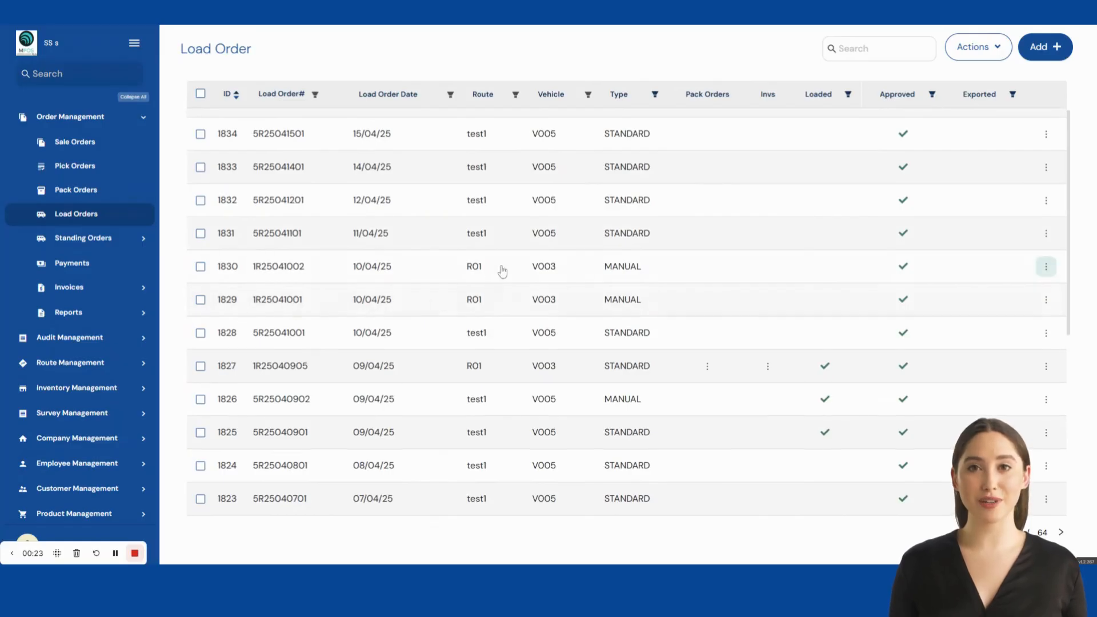
{"action": "scroll", "coordinate": [738, 223], "scroll_direction": "up", "scroll_amount": 1}
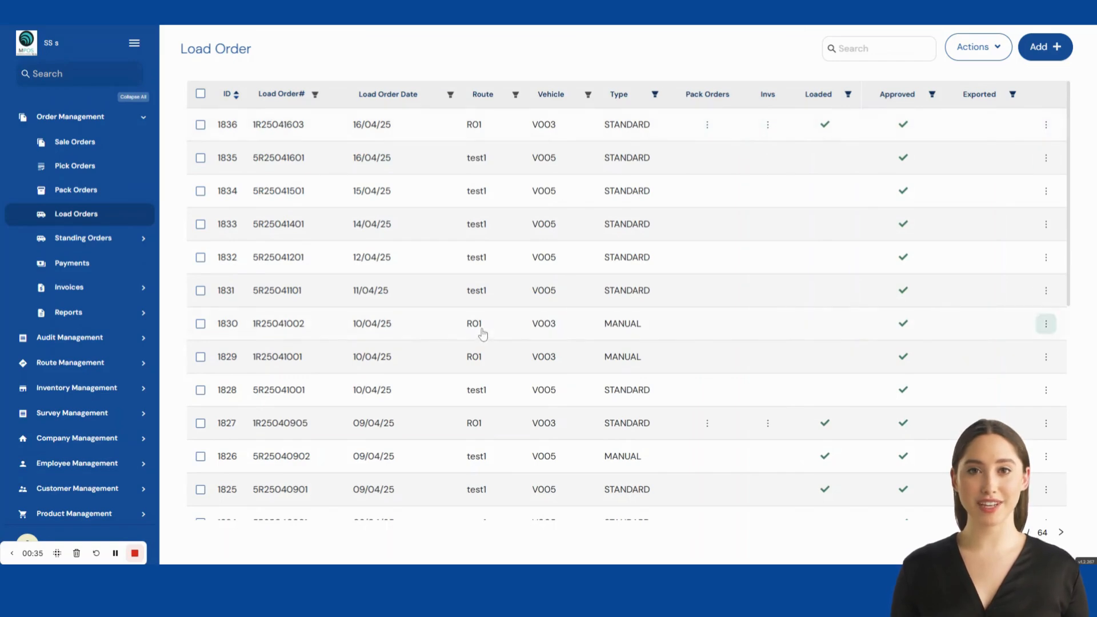
{"action": "left_click", "coordinate": [95, 541]}
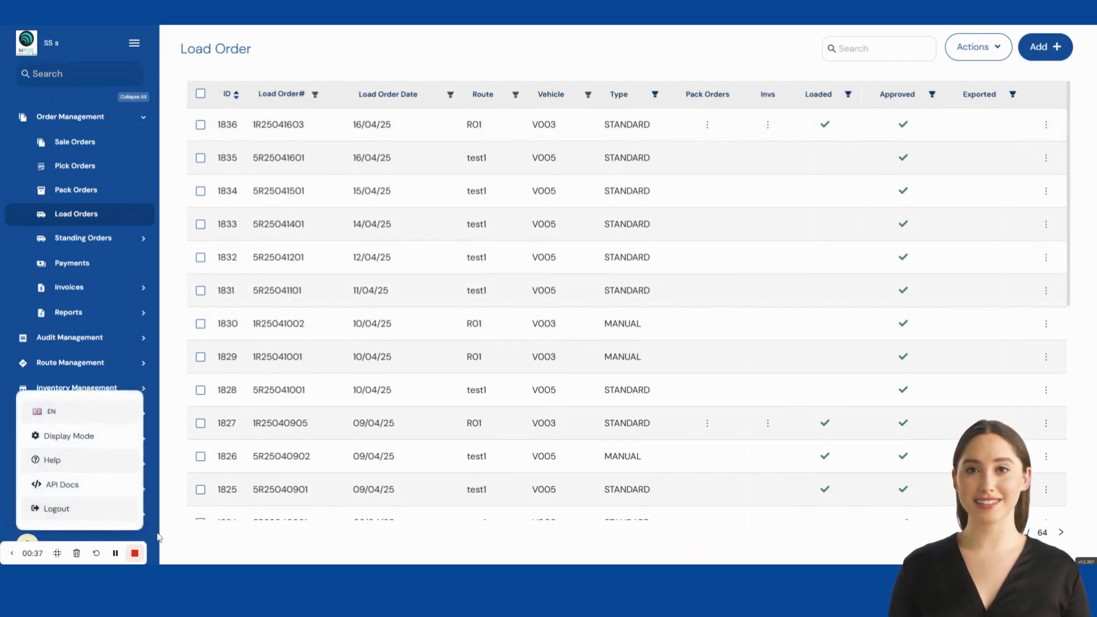
{"action": "left_click", "coordinate": [159, 537]}
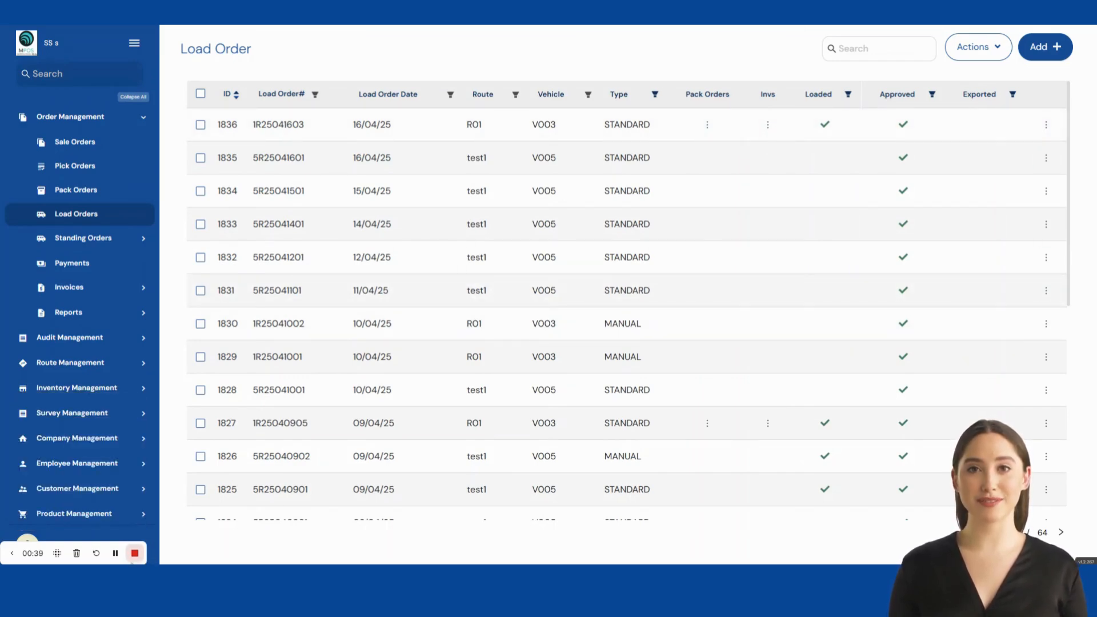